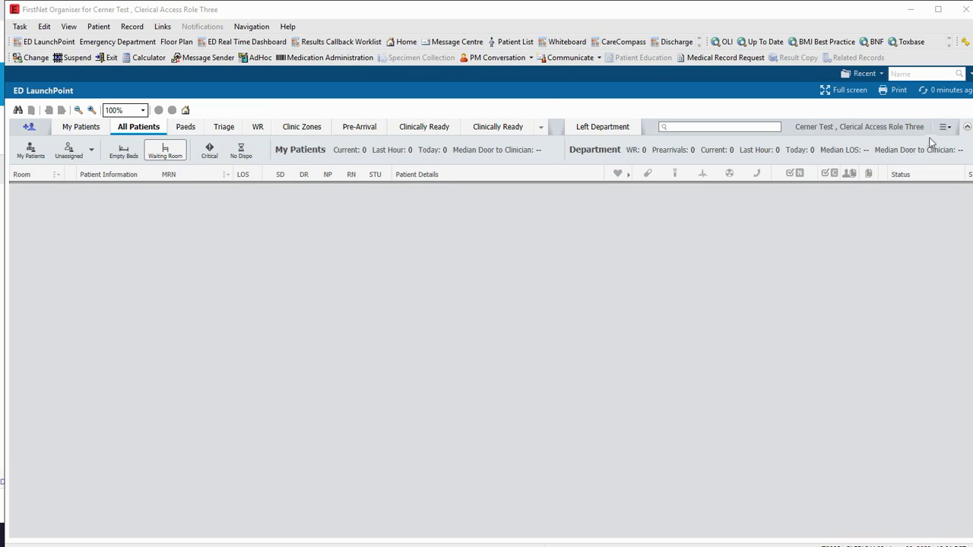
Change the tracking location to the RBH Royal Blackburn Emergency Department ward
left_click(924, 145)
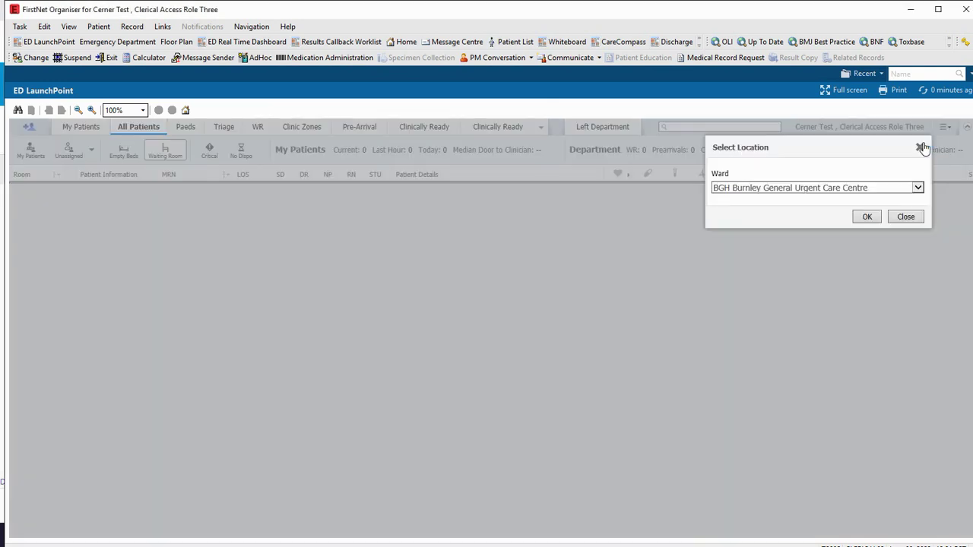
left_click(923, 189)
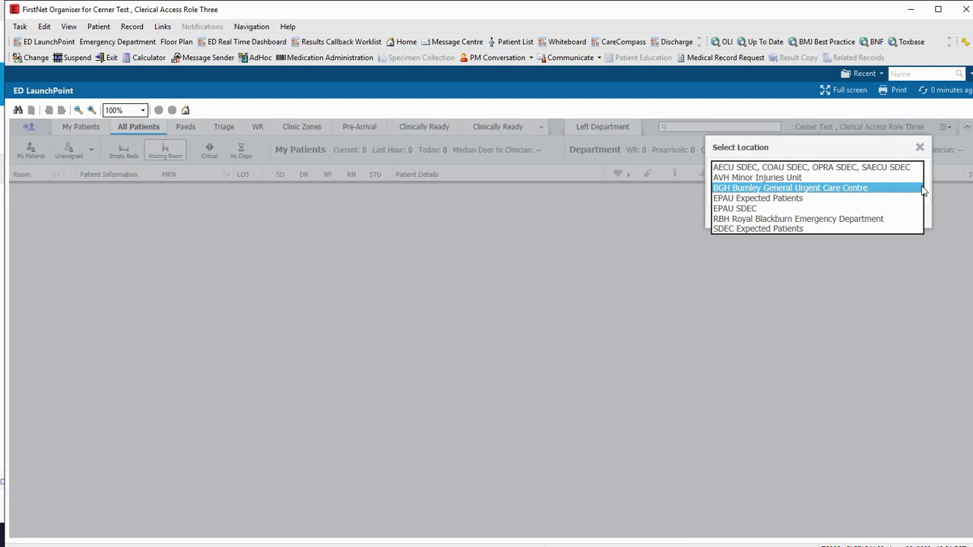
left_click(872, 218)
left_click(866, 217)
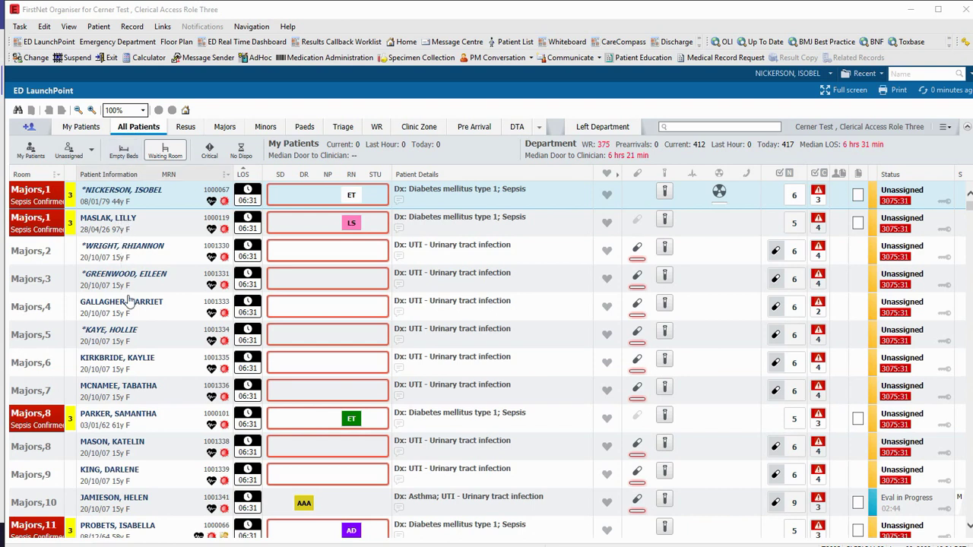
left_click(186, 127)
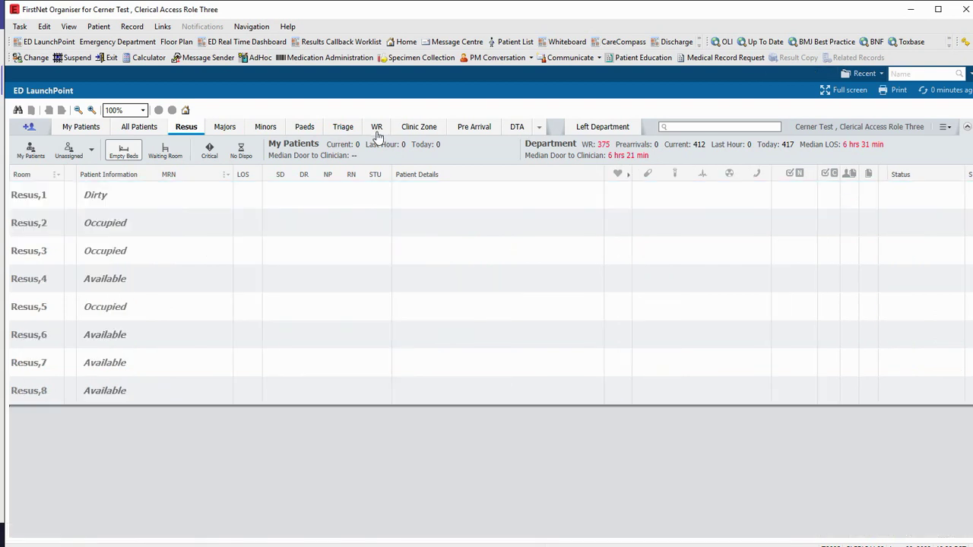
left_click(377, 127)
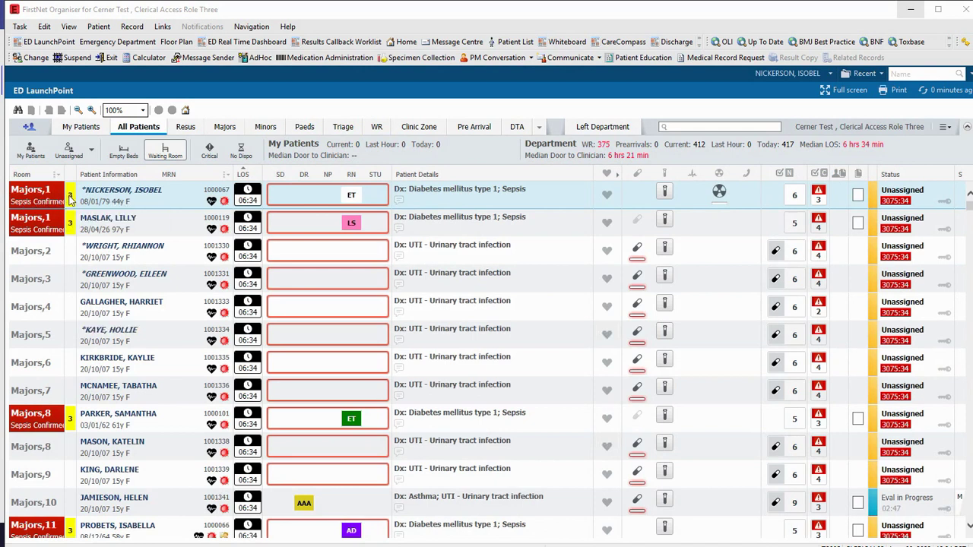
left_click(212, 202)
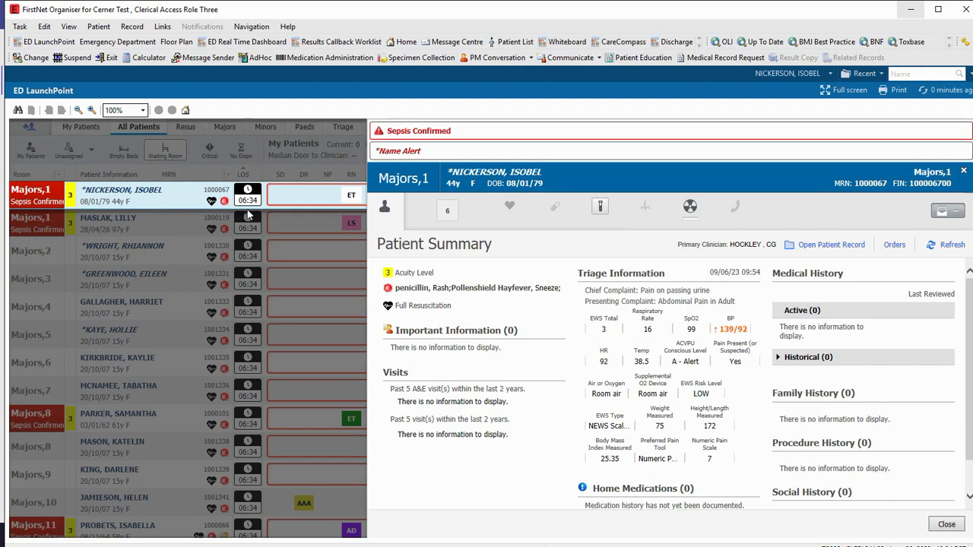
left_click(224, 202)
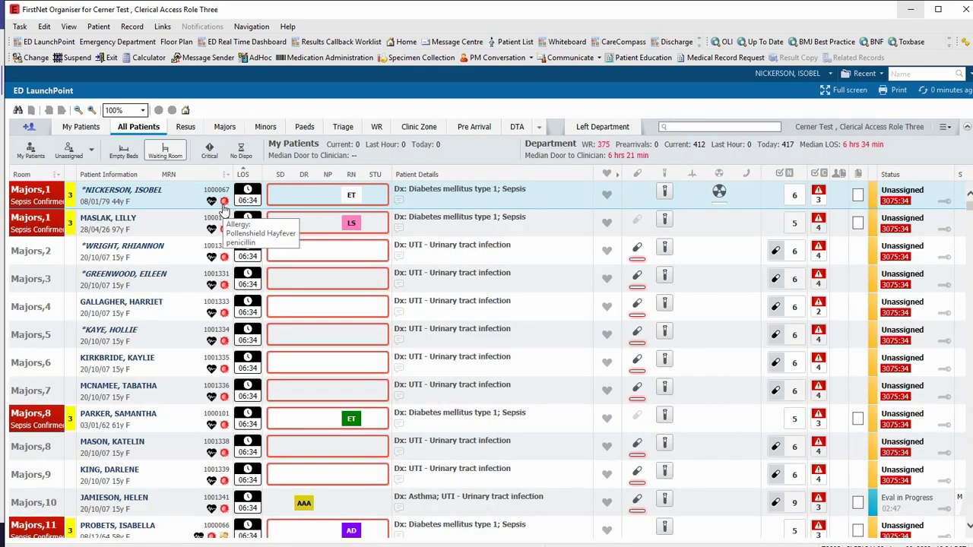
mouse_move(246, 200)
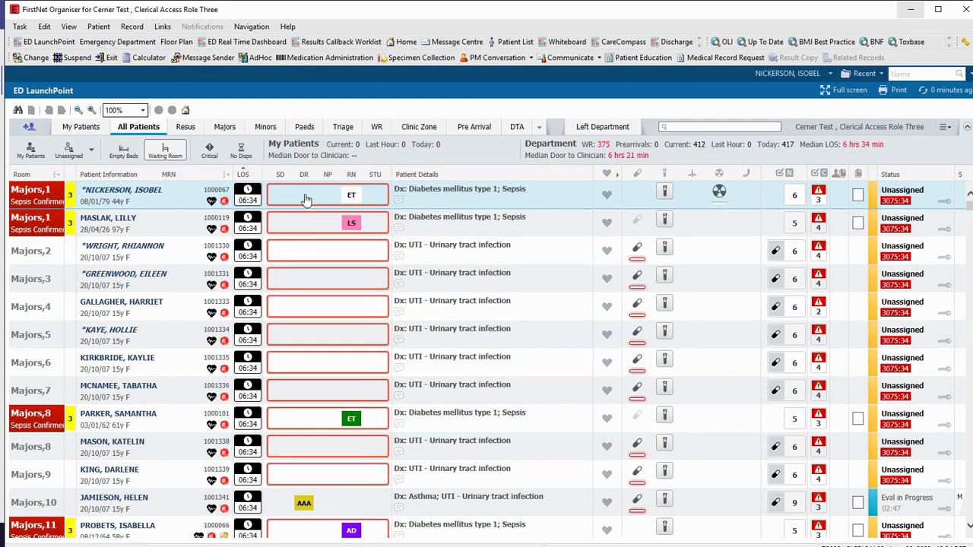
mouse_move(353, 199)
left_click(608, 196)
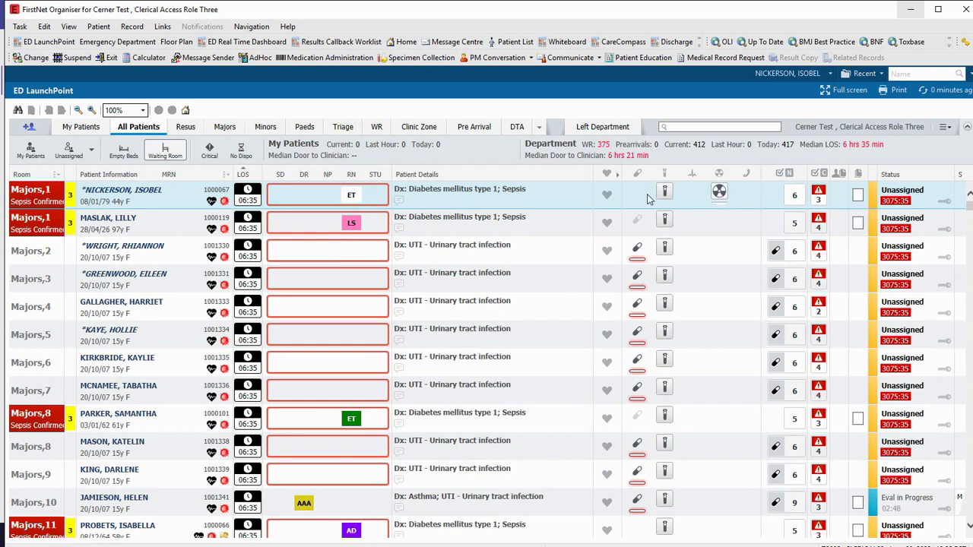
Check the Majors,1 patient's radiology orders, close the panel, and review the notification icons
left_click(720, 192)
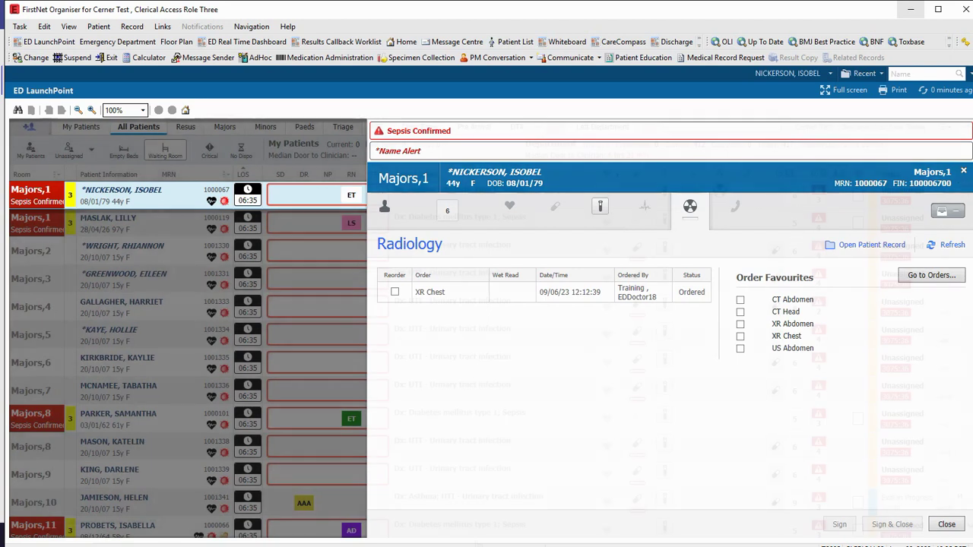
left_click(963, 171)
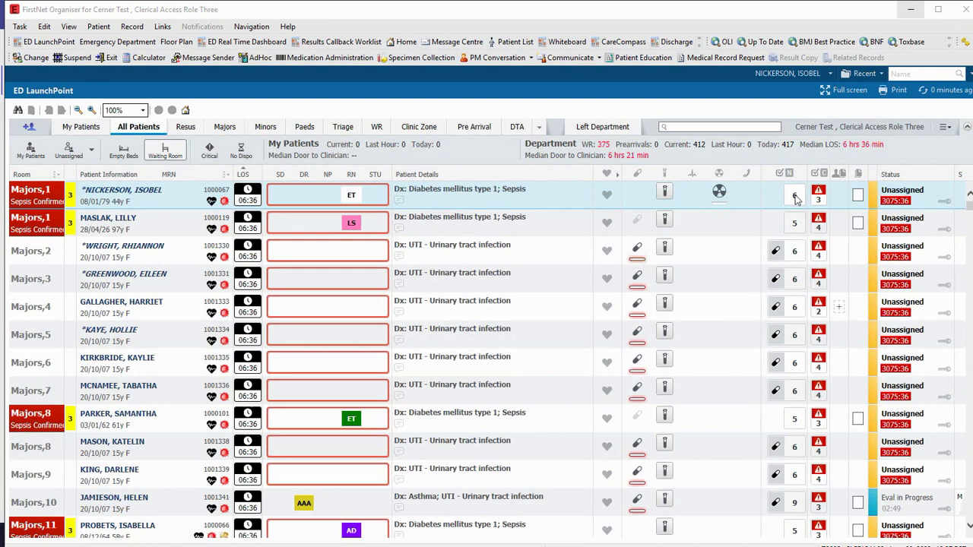
mouse_move(819, 199)
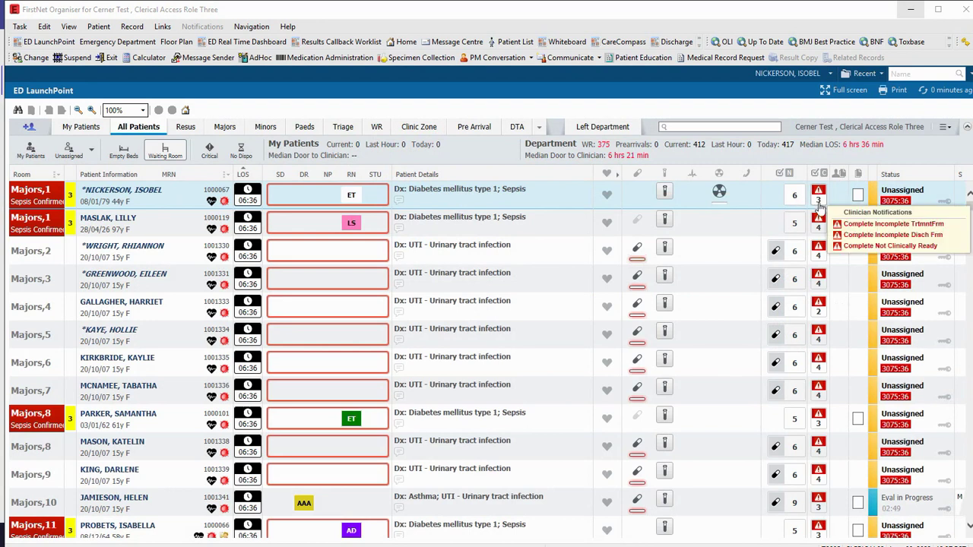
mouse_move(856, 196)
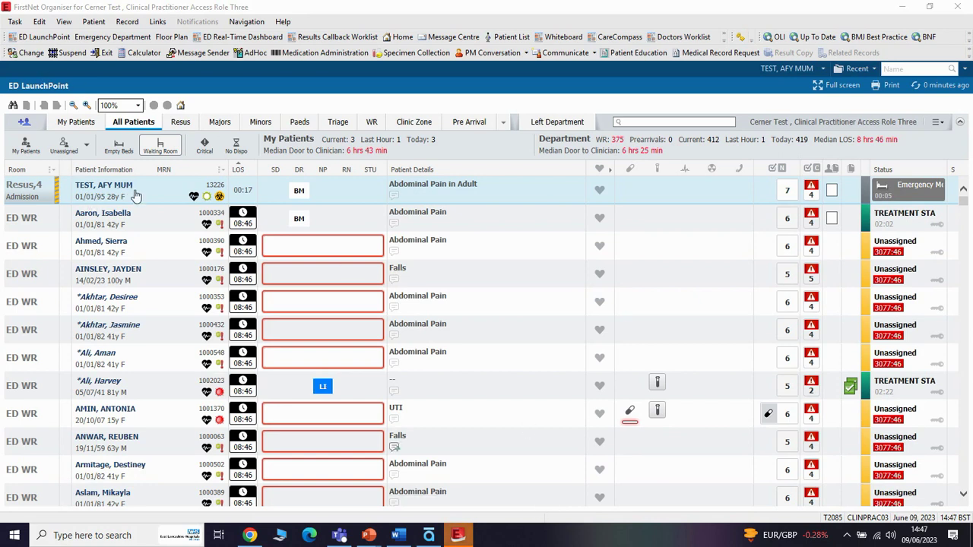
Open the Resus,4 patient's Orders from the Patient Summary and dismiss the Accessible Info Alert
left_click(219, 197)
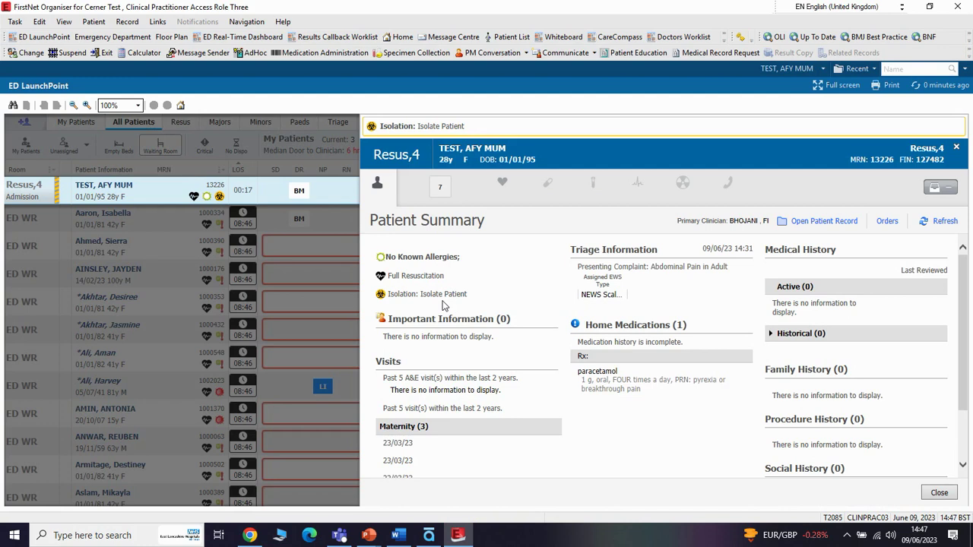
left_click(887, 221)
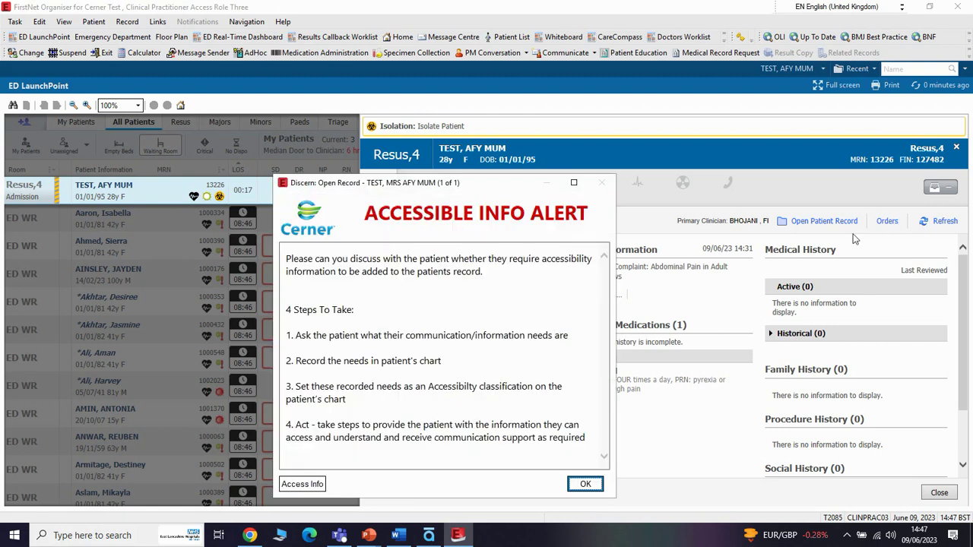
left_click(579, 485)
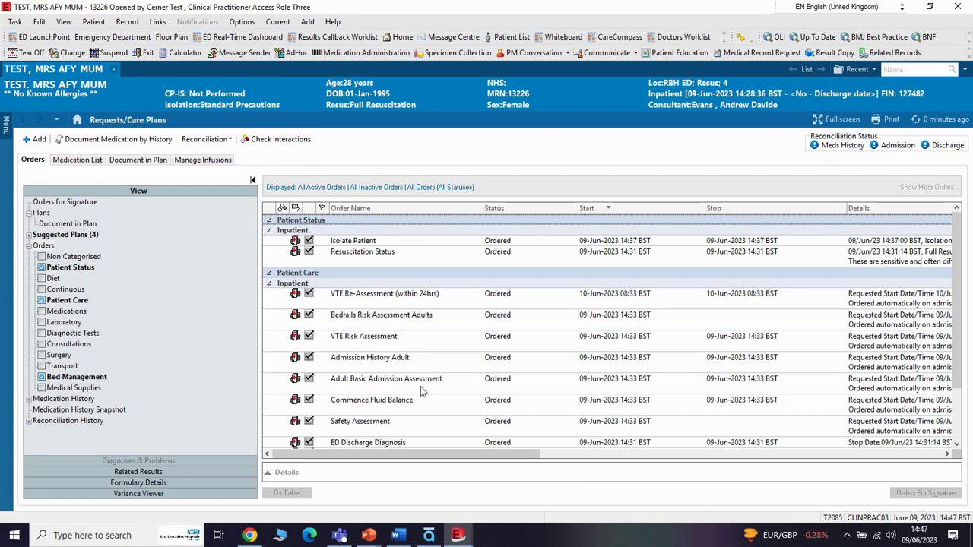
scroll(424, 388, "down", 1)
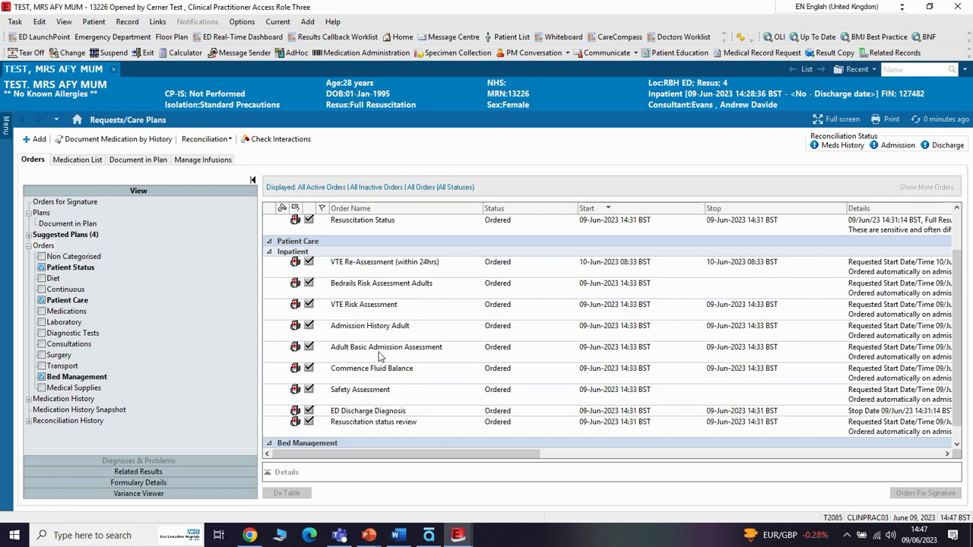
scroll(371, 320, "down", 1)
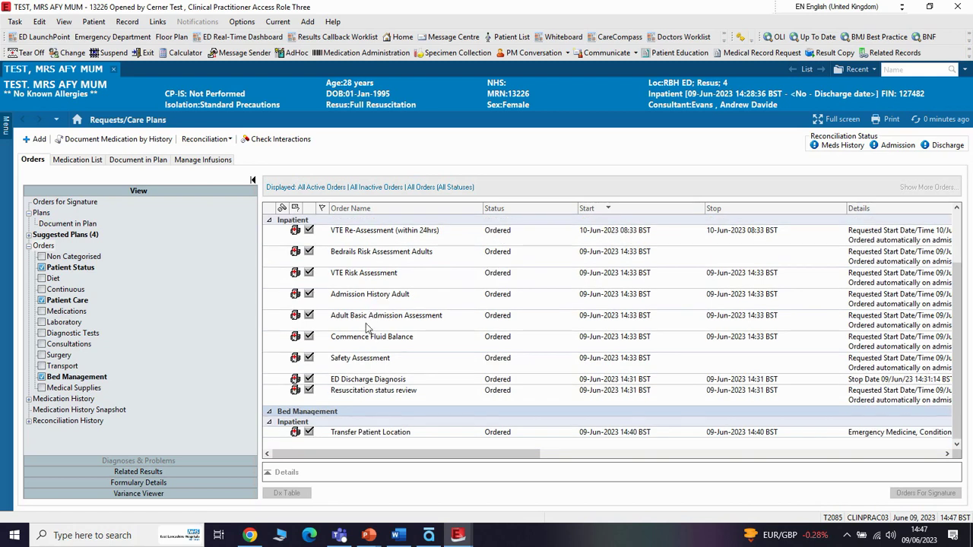
scroll(363, 323, "up", 2)
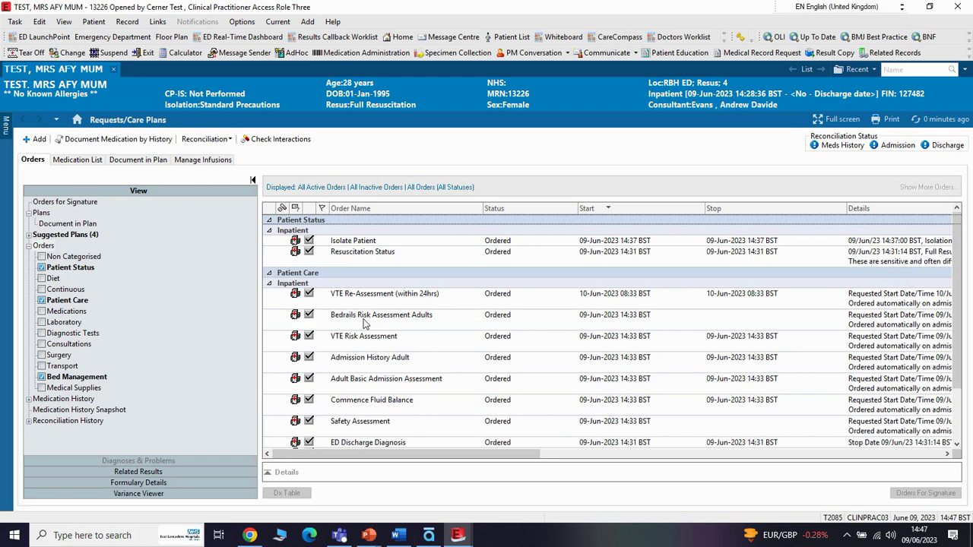
right_click(373, 241)
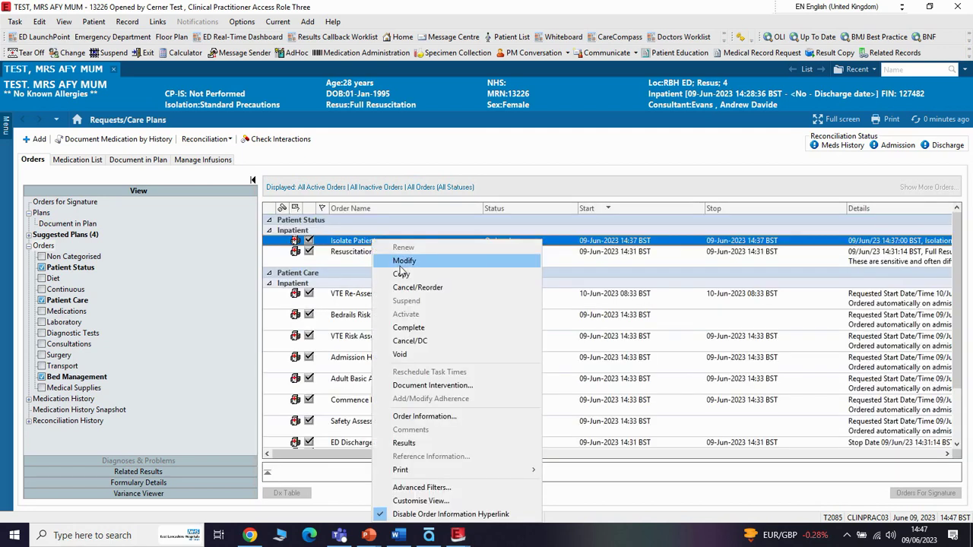
left_click(422, 415)
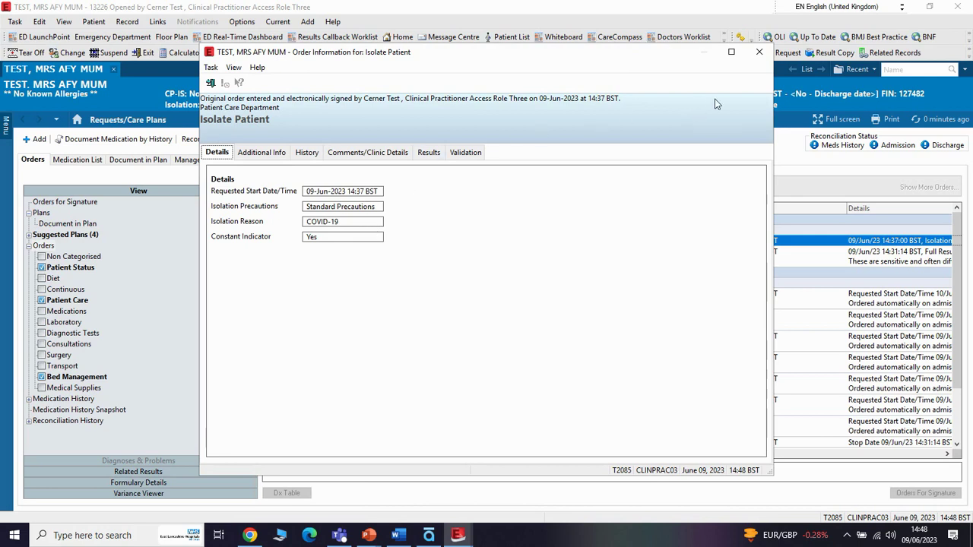
left_click(758, 52)
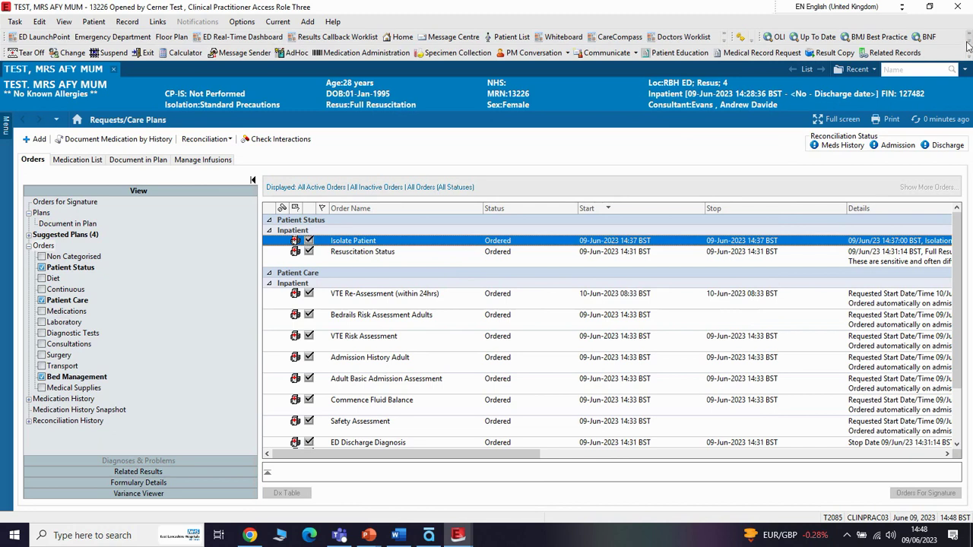
Close the chart and summary, then open Documentation from the Resus,4 patient's right-click menu
left_click(113, 70)
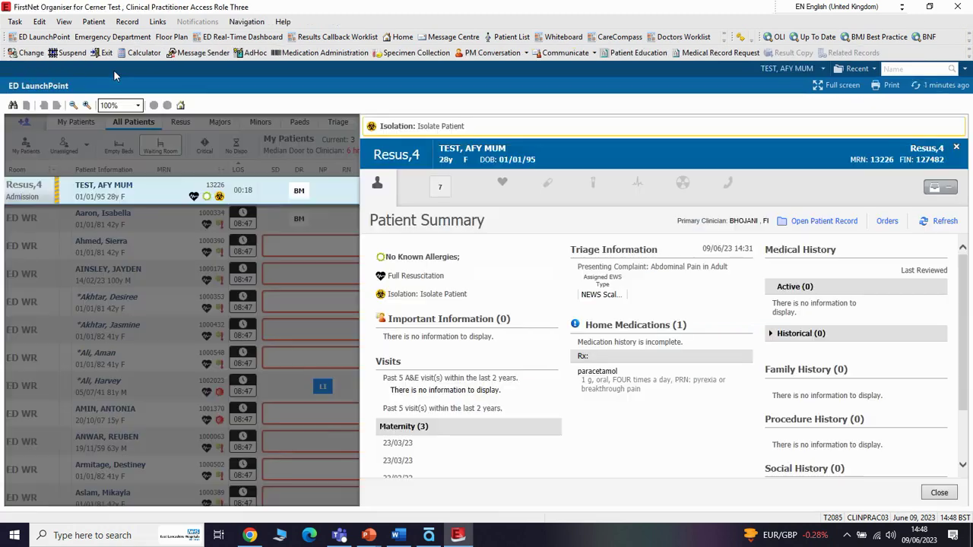
left_click(956, 148)
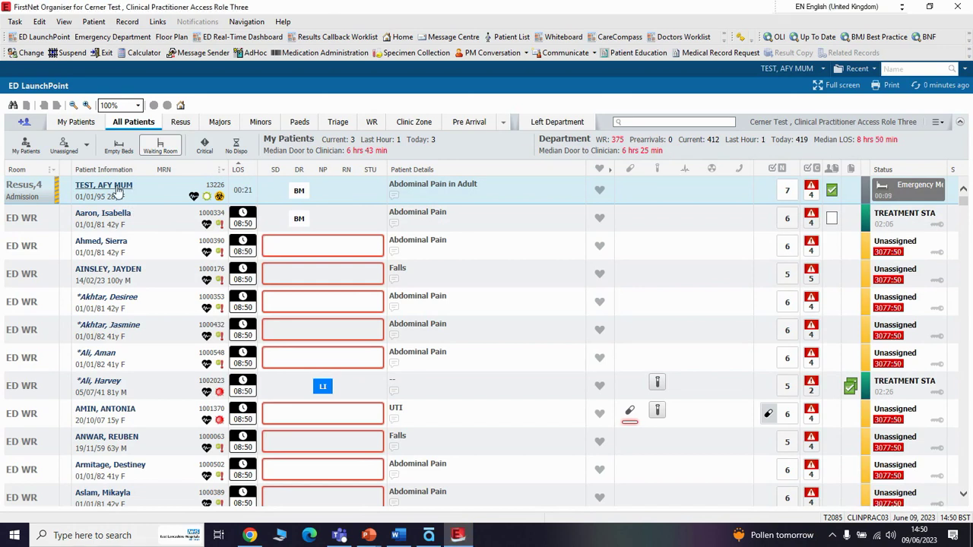
right_click(118, 193)
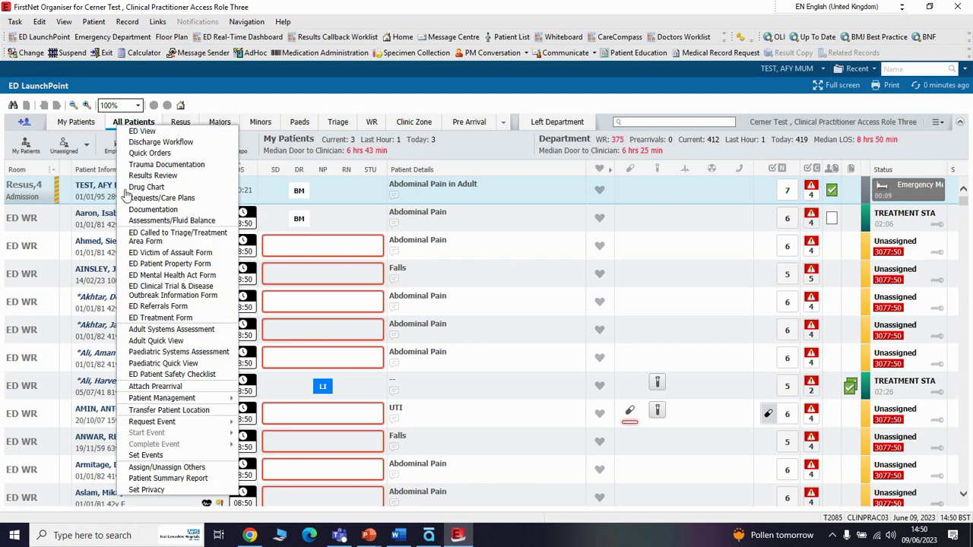
left_click(166, 212)
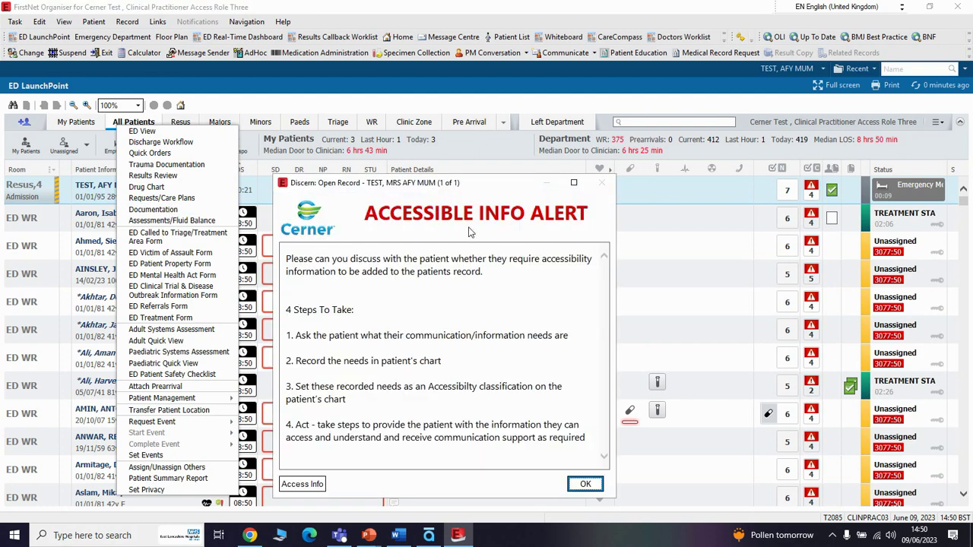
left_click(583, 489)
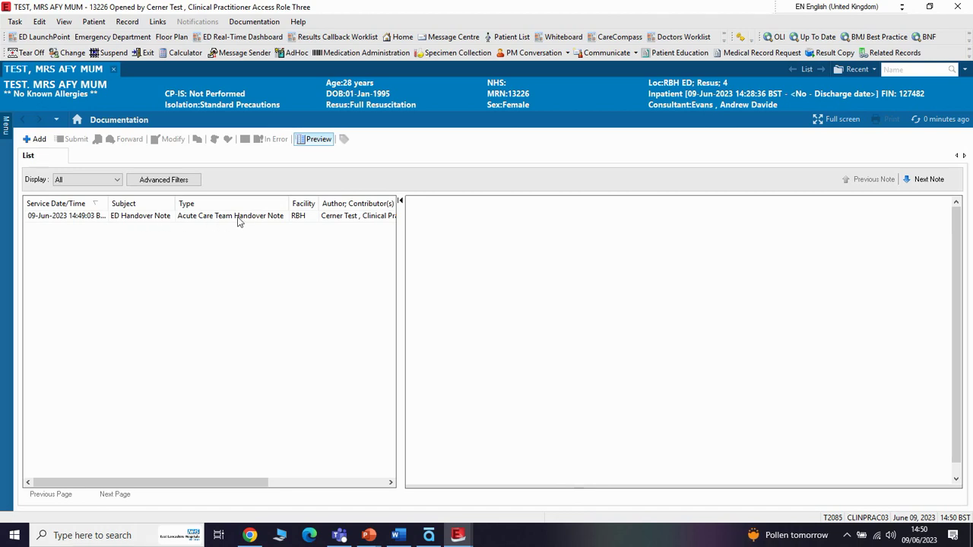
Preview the ED Handover Note, then close the patient's chart
left_click(198, 218)
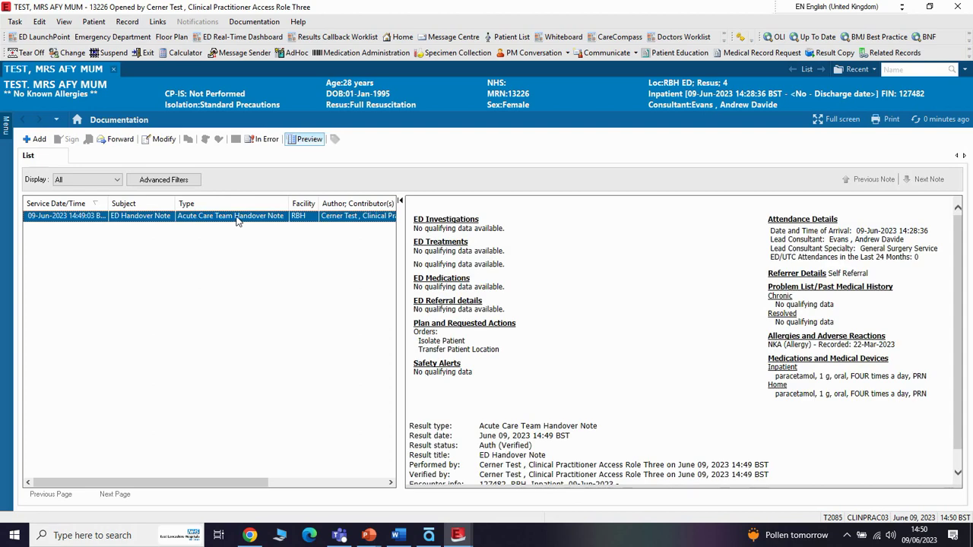
scroll(665, 266, "down", 1)
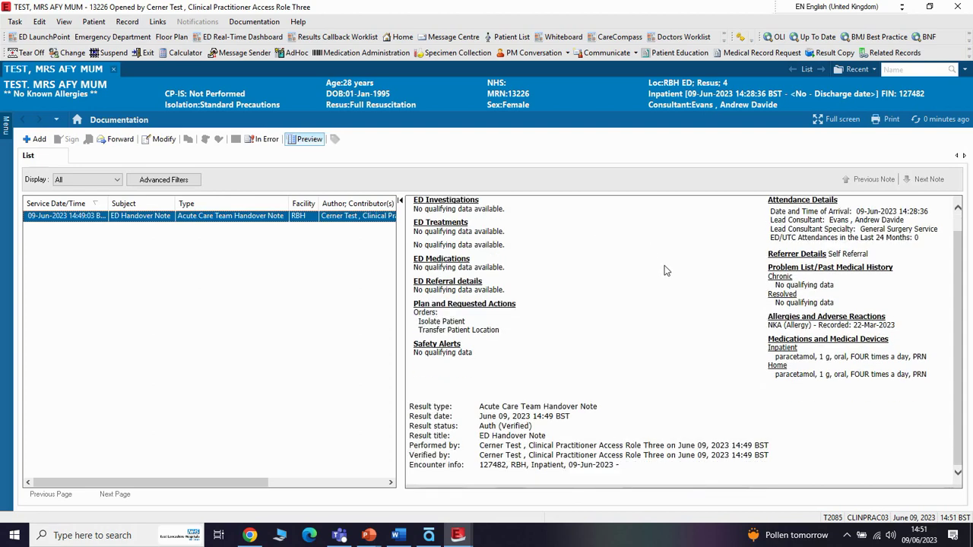
scroll(664, 271, "up", 1)
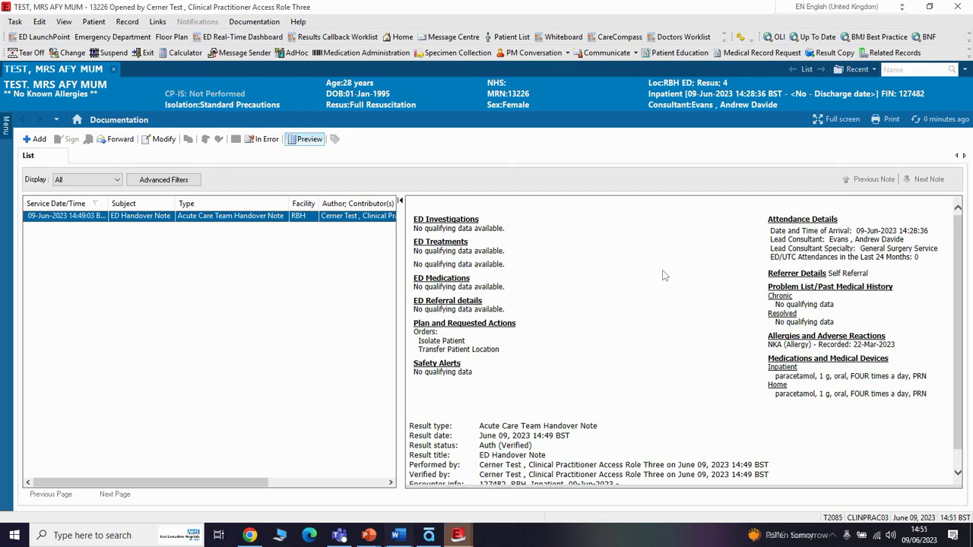
mouse_move(395, 535)
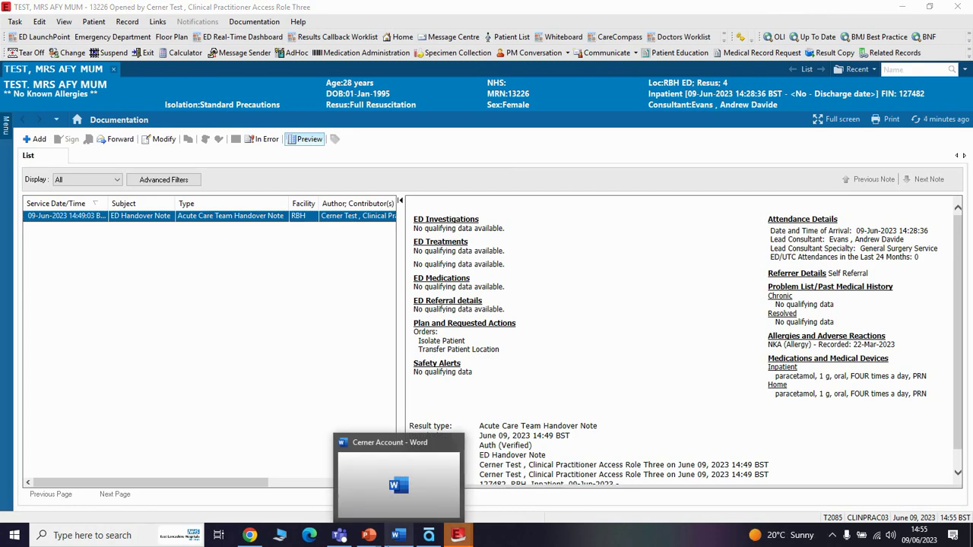
left_click(113, 70)
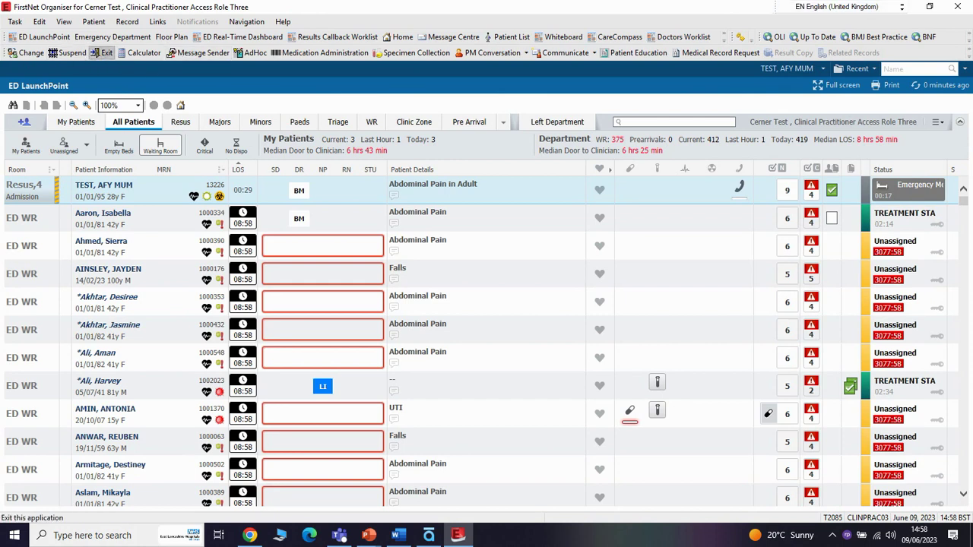
Exit FirstNet and log into PowerChart from the CernerWorks Powerchart tile
left_click(101, 52)
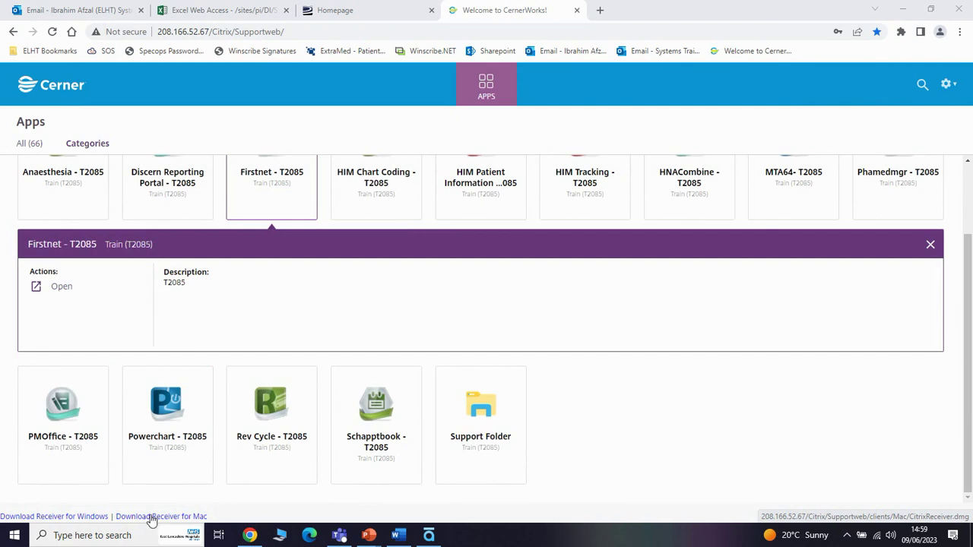
left_click(171, 440)
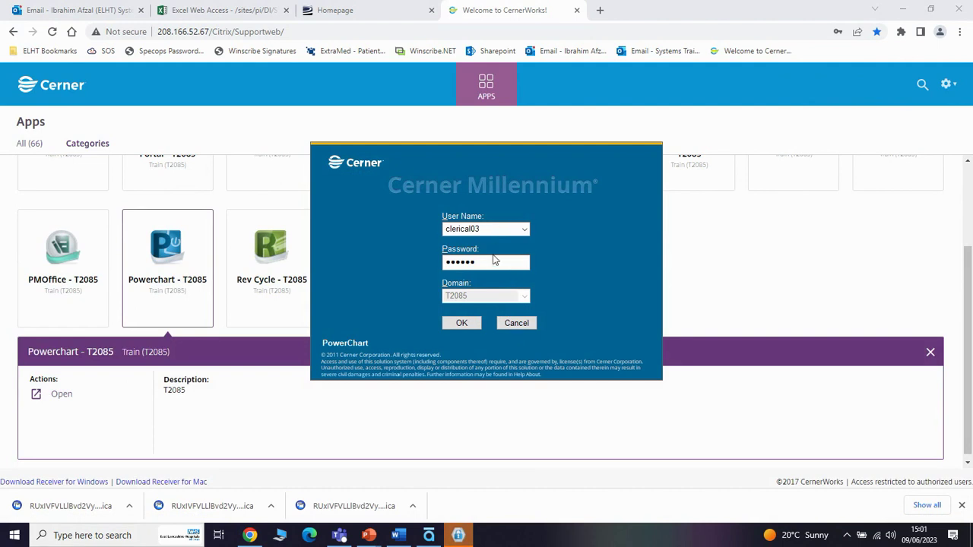
left_click(460, 323)
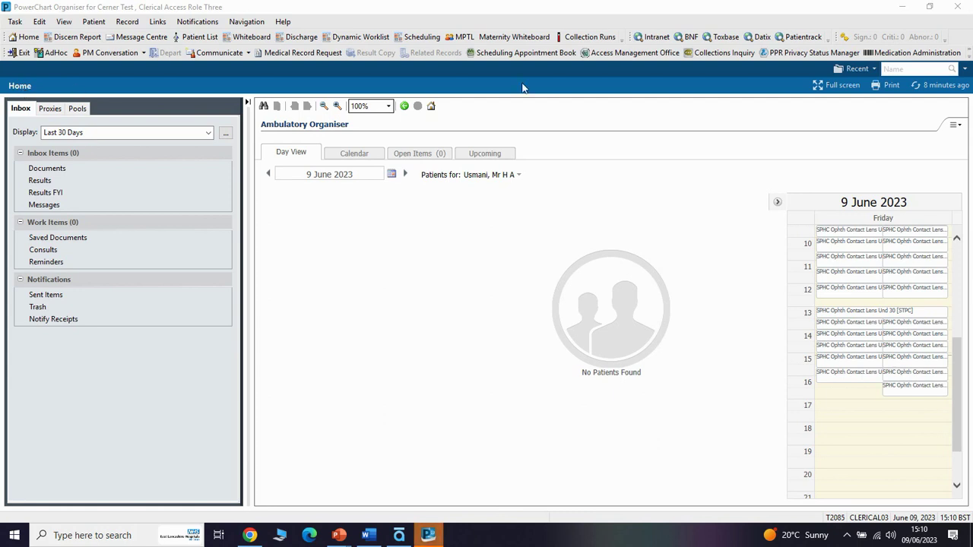
Open the full Patient Search dialog from the Patient menu
left_click(964, 69)
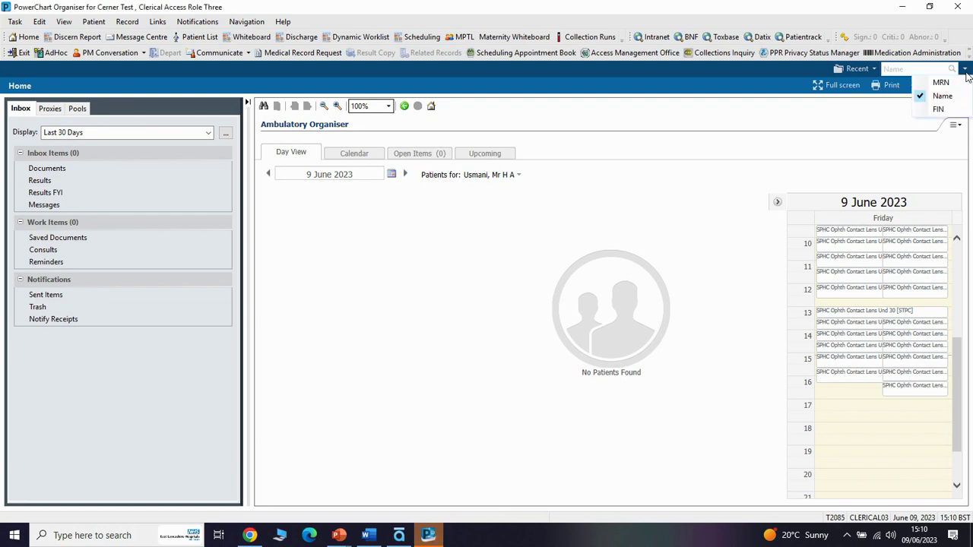
left_click(944, 70)
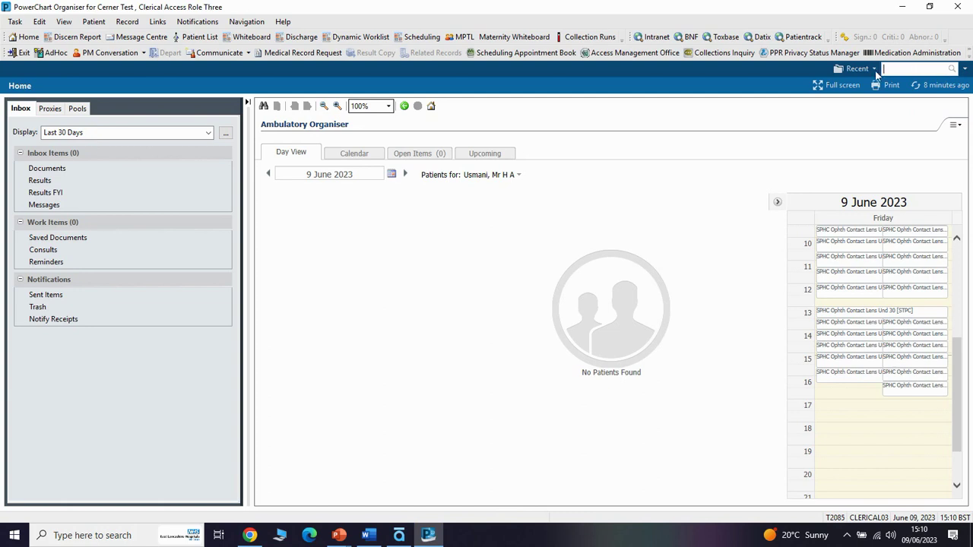
left_click(93, 24)
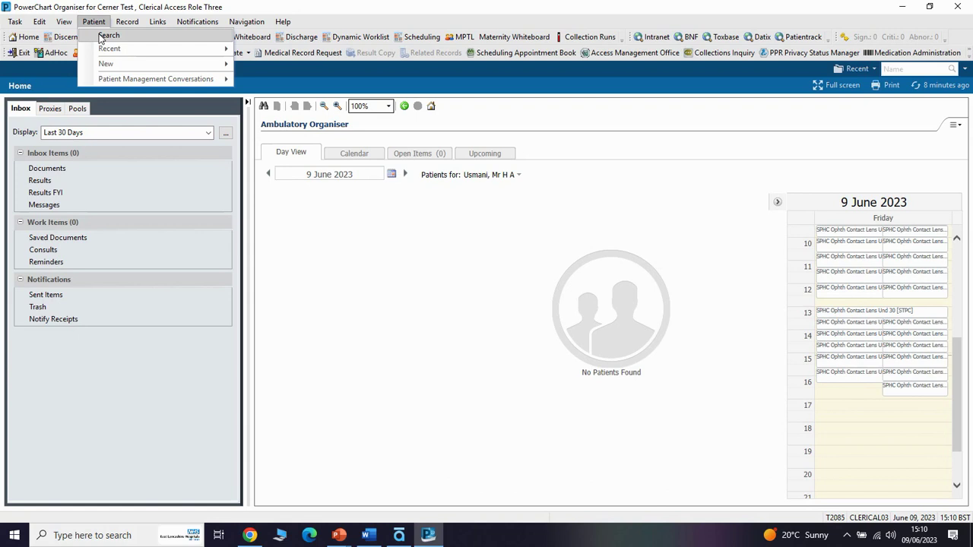
mouse_move(109, 50)
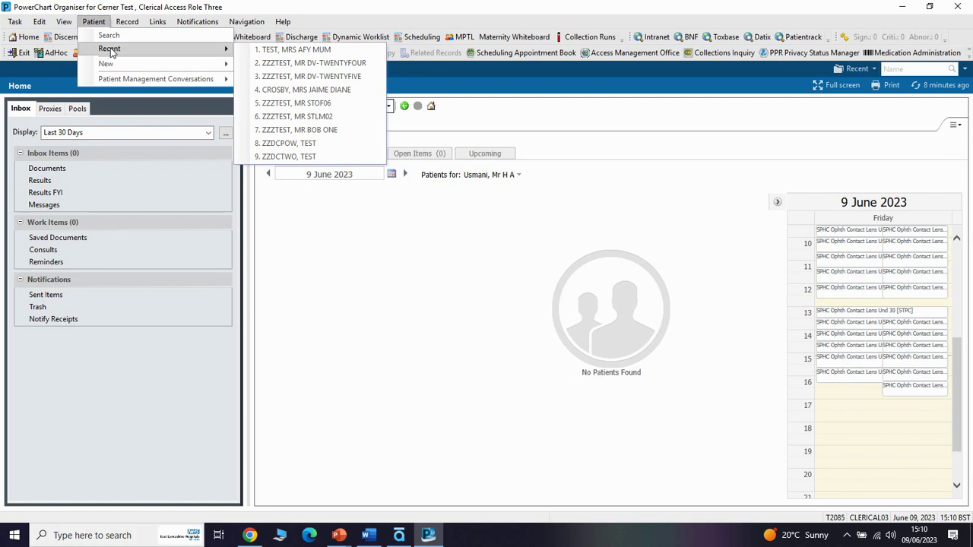
left_click(153, 40)
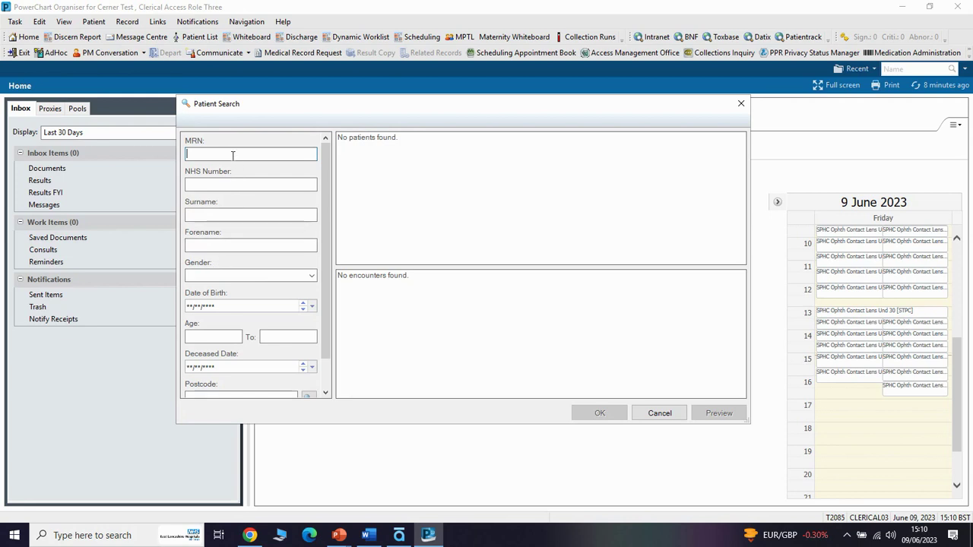
Search for the test patient by MRN and open their Inpatient General Surgery Service encounter
type("226")
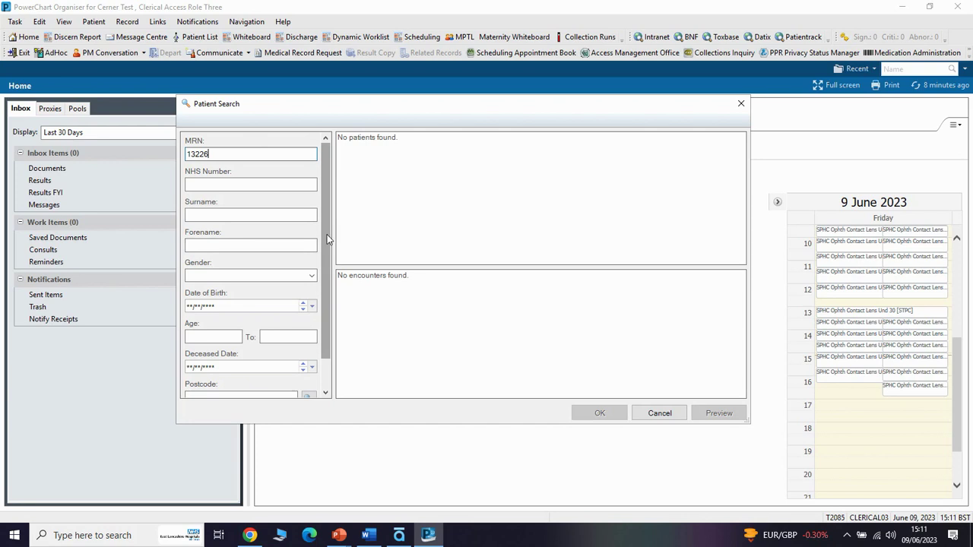
scroll(330, 238, "down", 1)
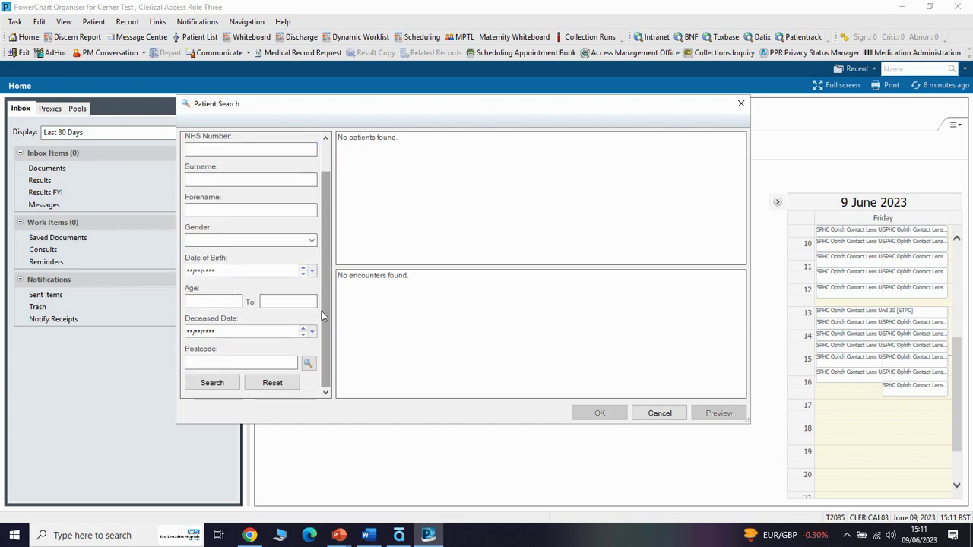
left_click(212, 383)
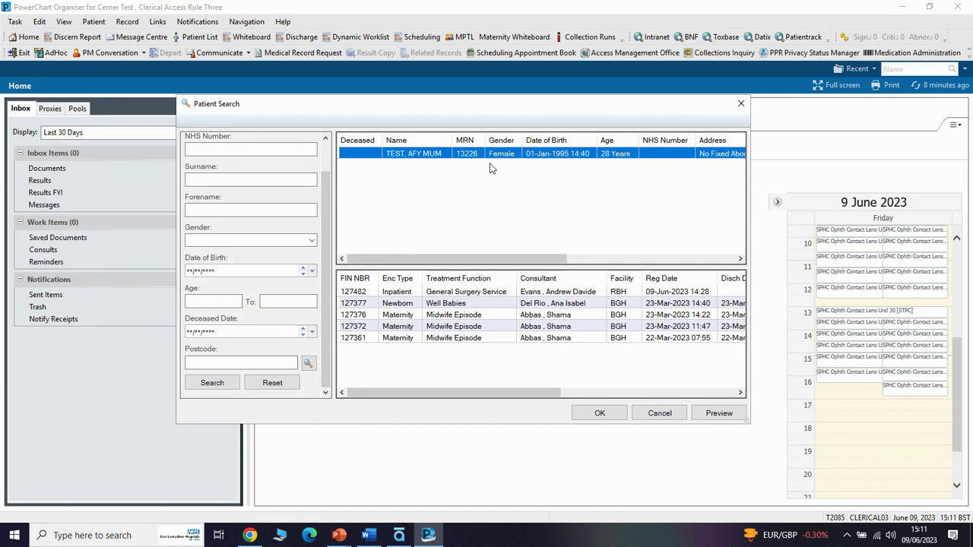
left_click_drag(533, 259, 617, 260)
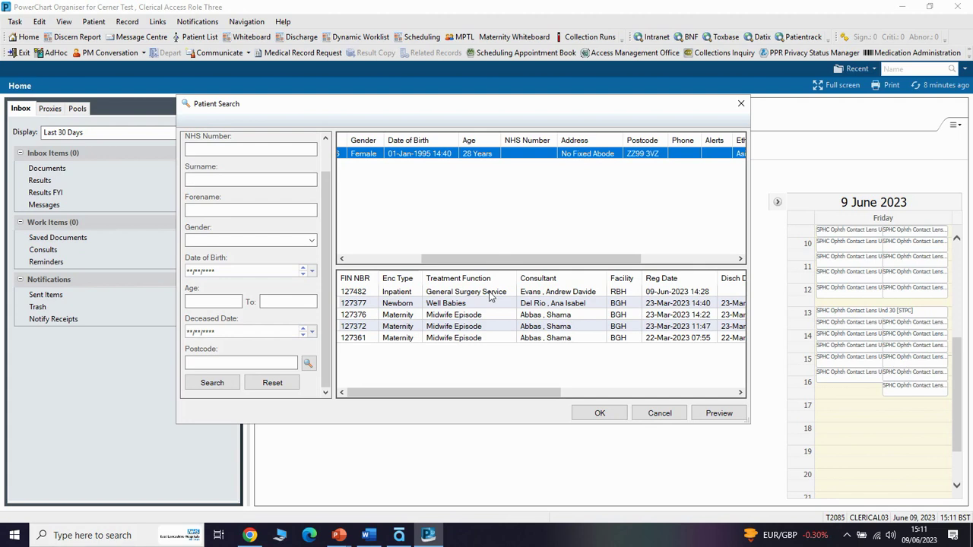
left_click(410, 293)
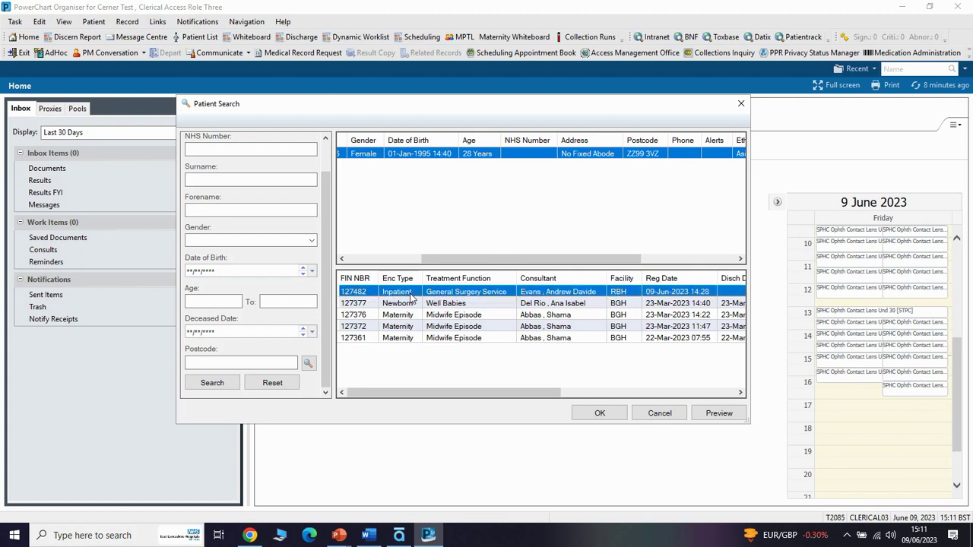
left_click(611, 419)
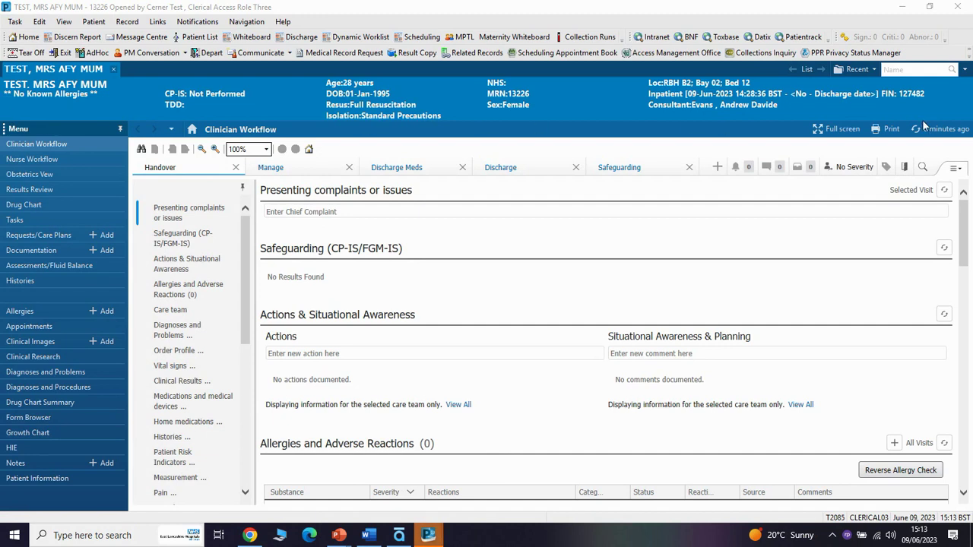
left_click(72, 89)
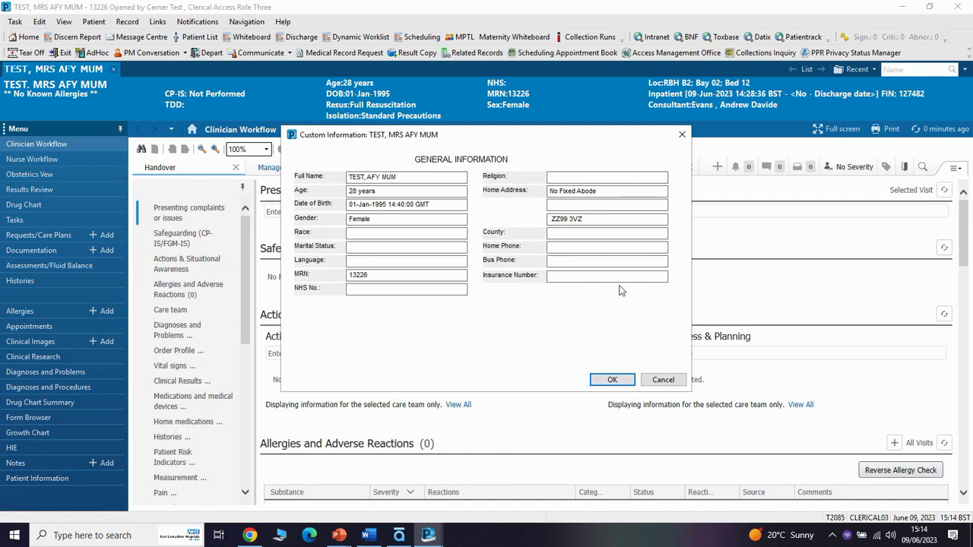
left_click(612, 380)
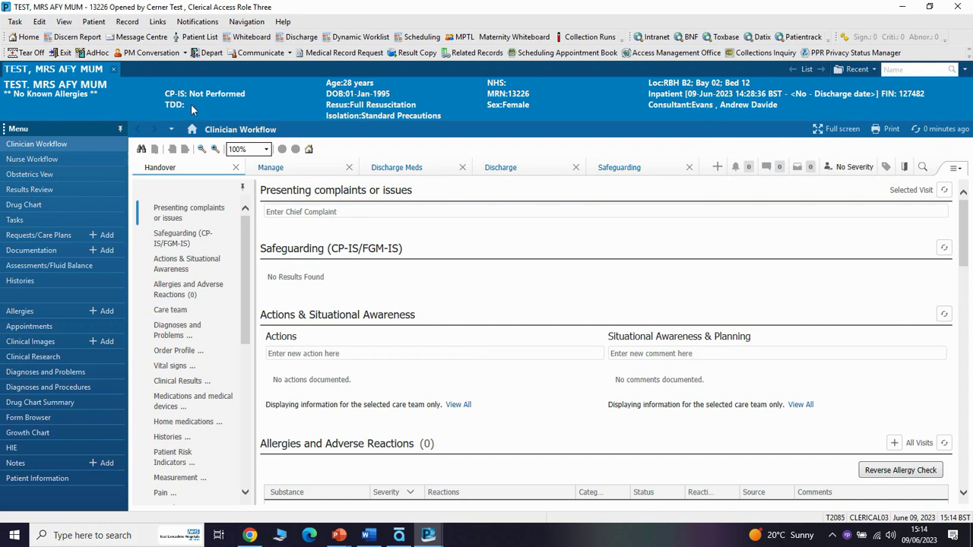
left_click(217, 97)
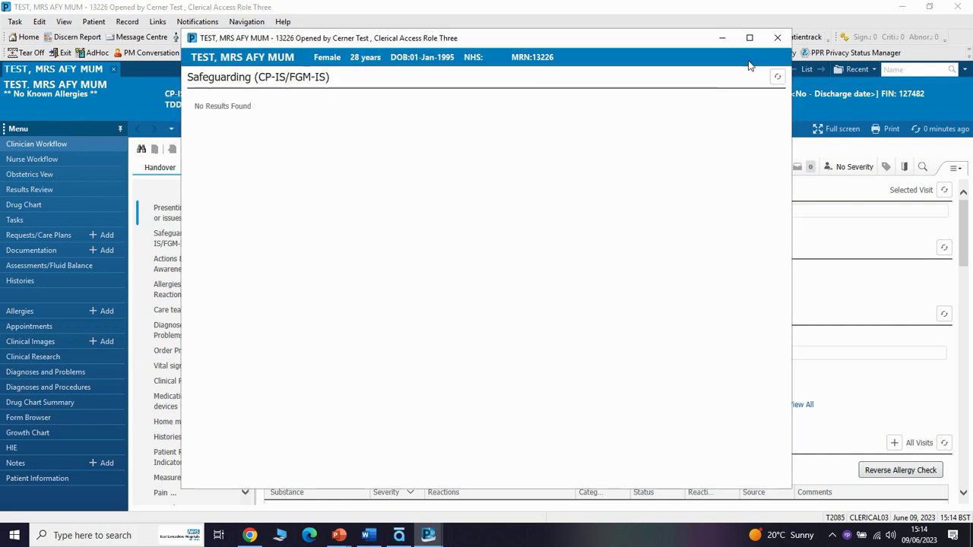
left_click(776, 39)
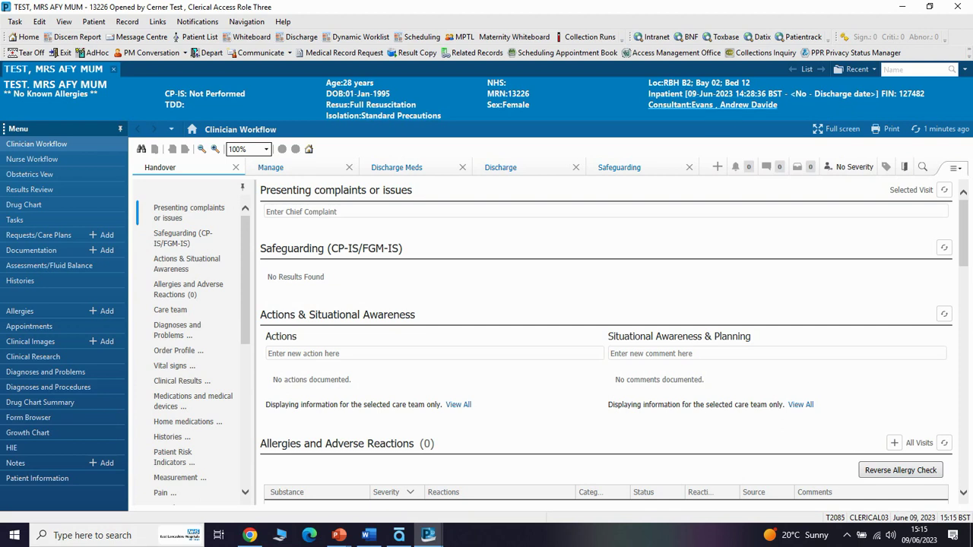
mouse_move(437, 540)
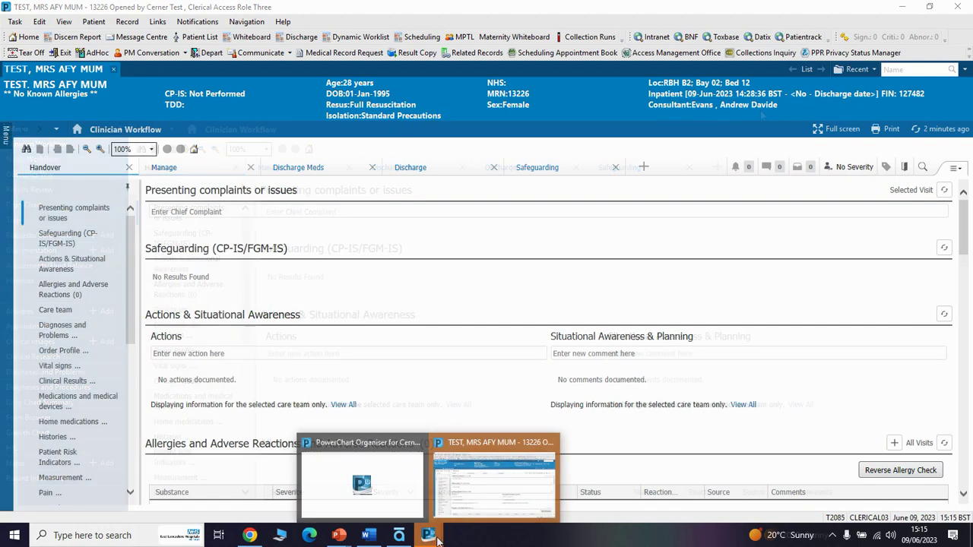
Preview the ED Handover Note under Documentation, then switch to Requests/Care Plans
left_click(7, 144)
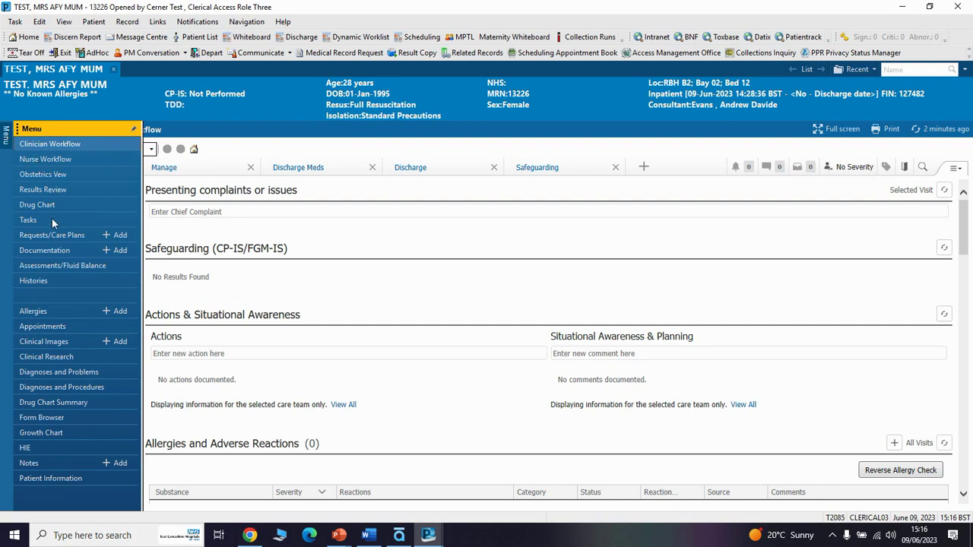
left_click(50, 253)
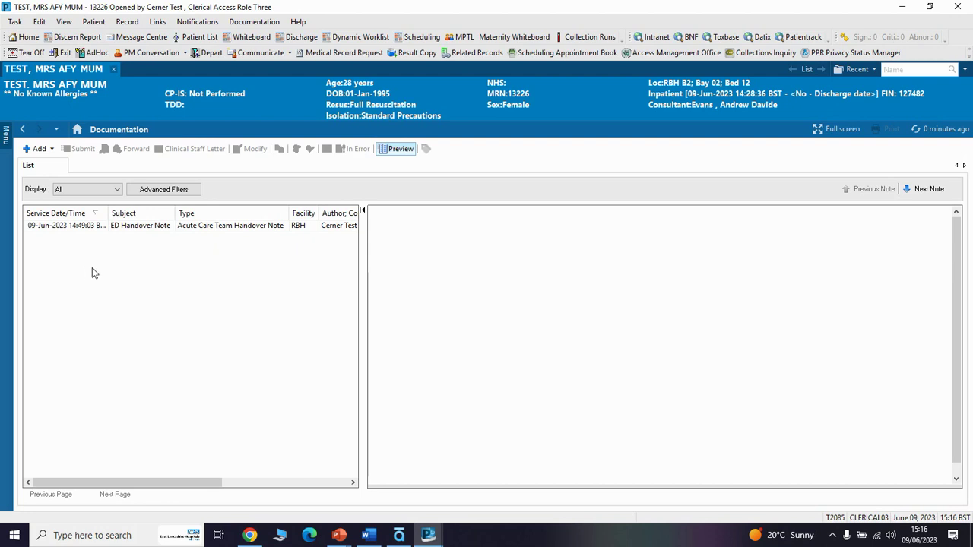
left_click(128, 227)
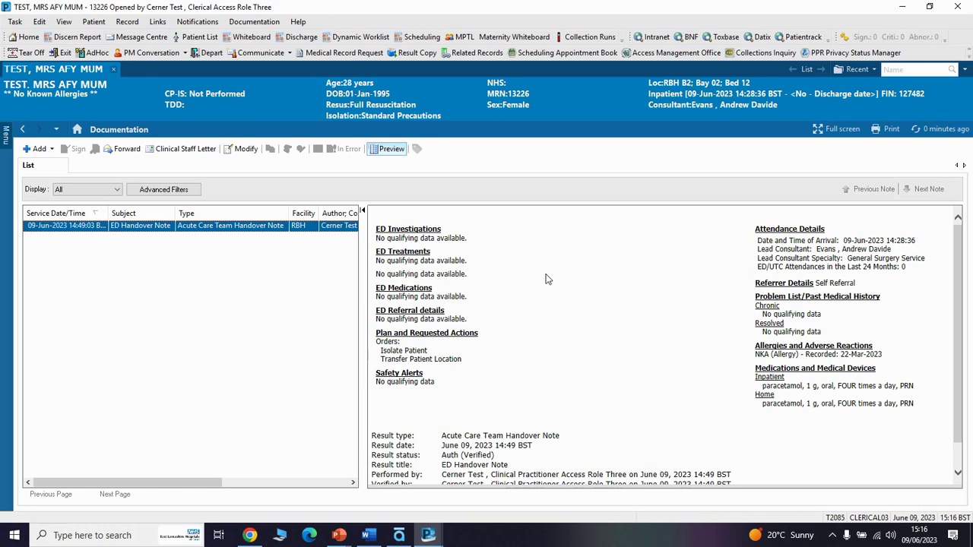
left_click(5, 145)
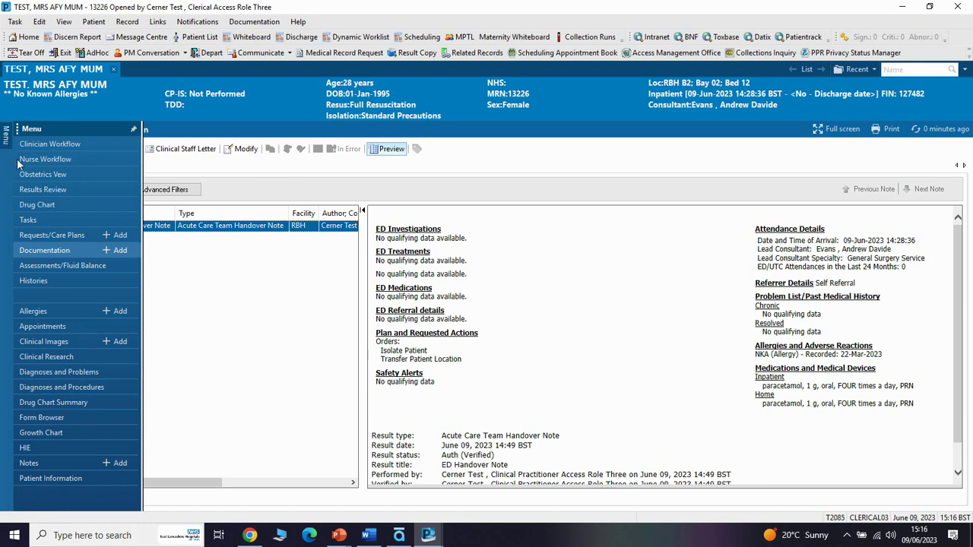
left_click(51, 236)
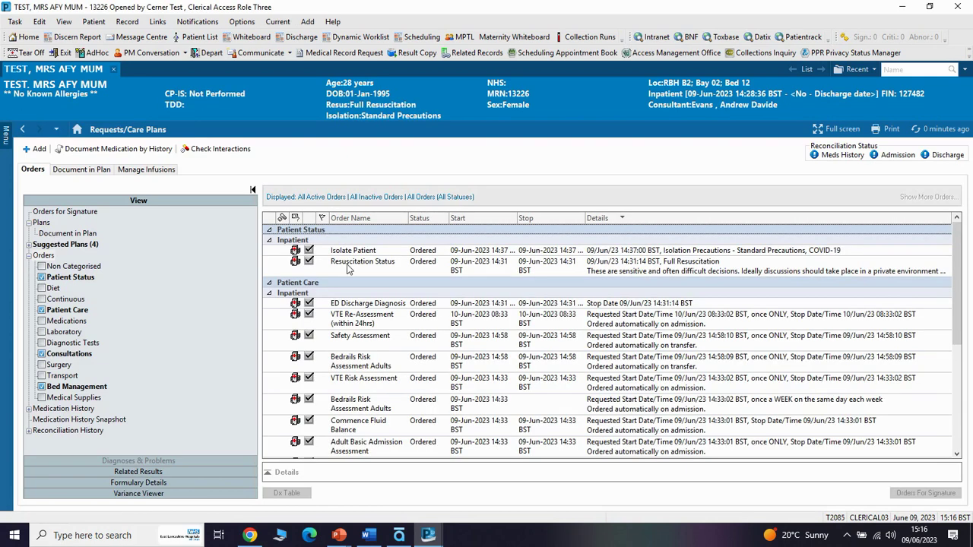
scroll(348, 275, "down", 1)
scroll(348, 277, "down", 4)
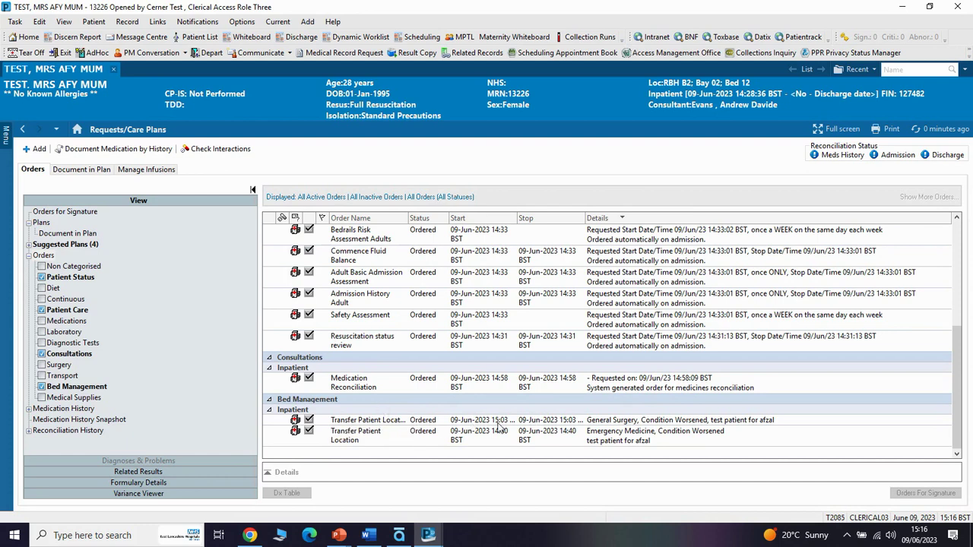
left_click(449, 424)
right_click(446, 424)
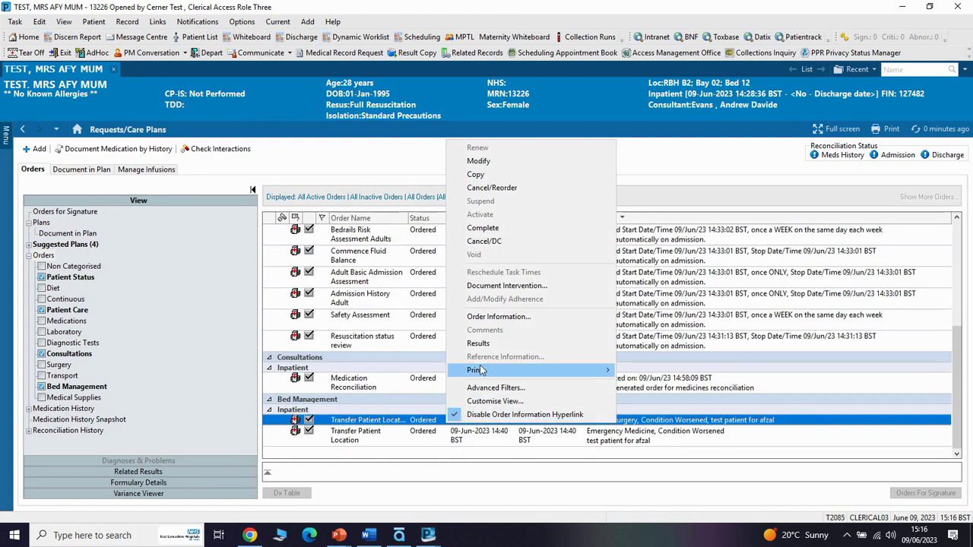
left_click(487, 317)
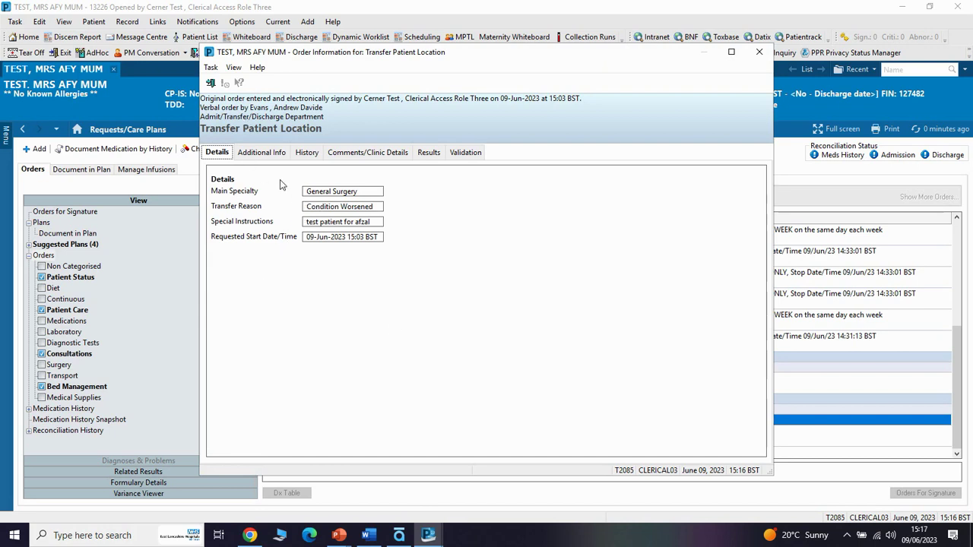
left_click(271, 156)
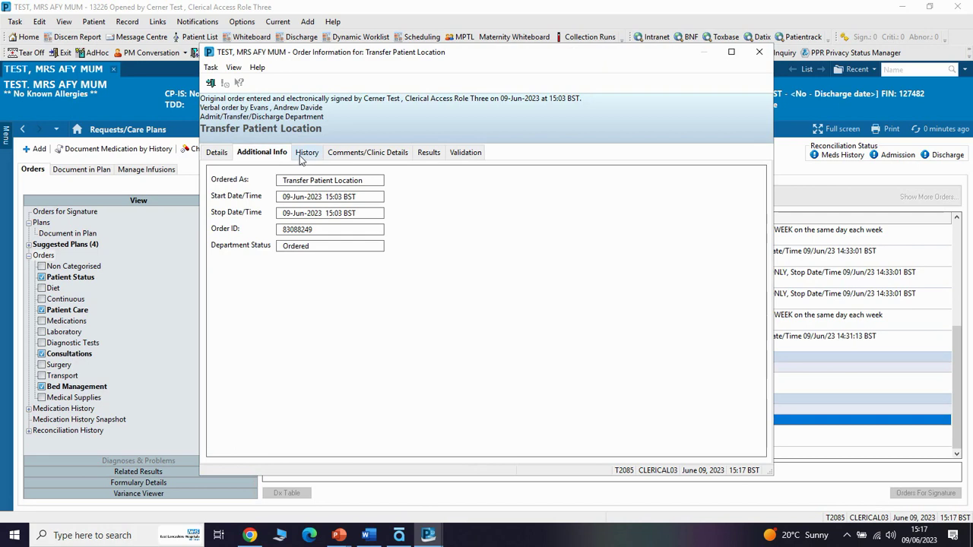
left_click(301, 156)
left_click(340, 155)
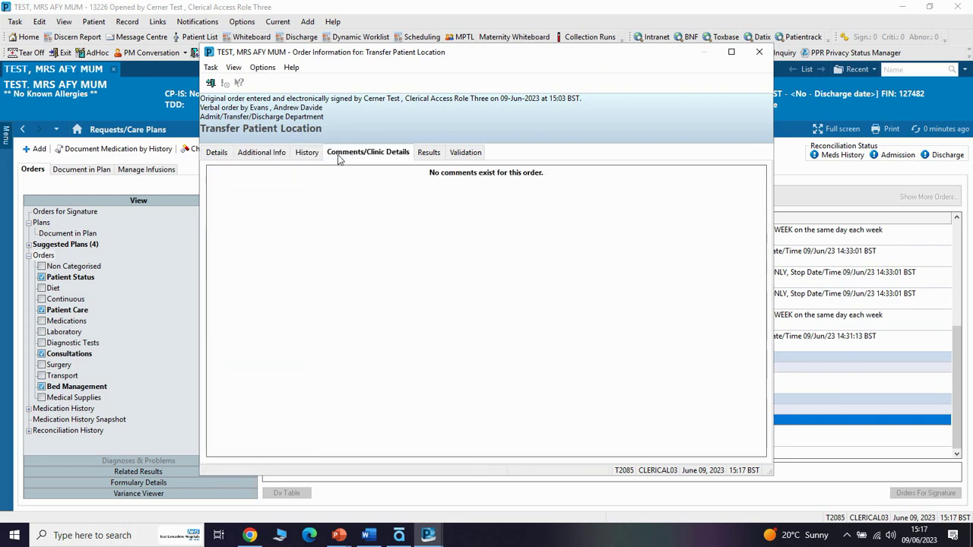
left_click(428, 154)
left_click(454, 155)
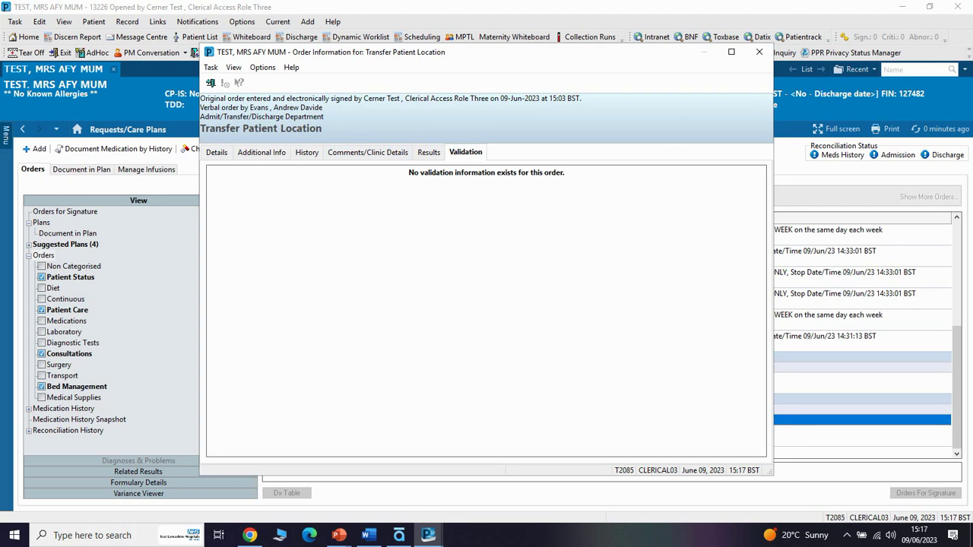
left_click(758, 51)
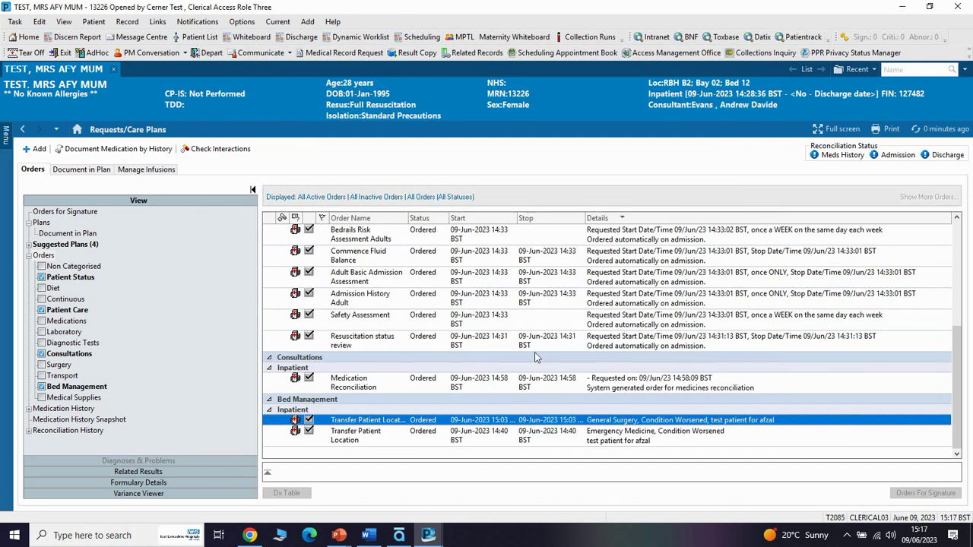
scroll(537, 357, "up", 3)
scroll(537, 357, "up", 1)
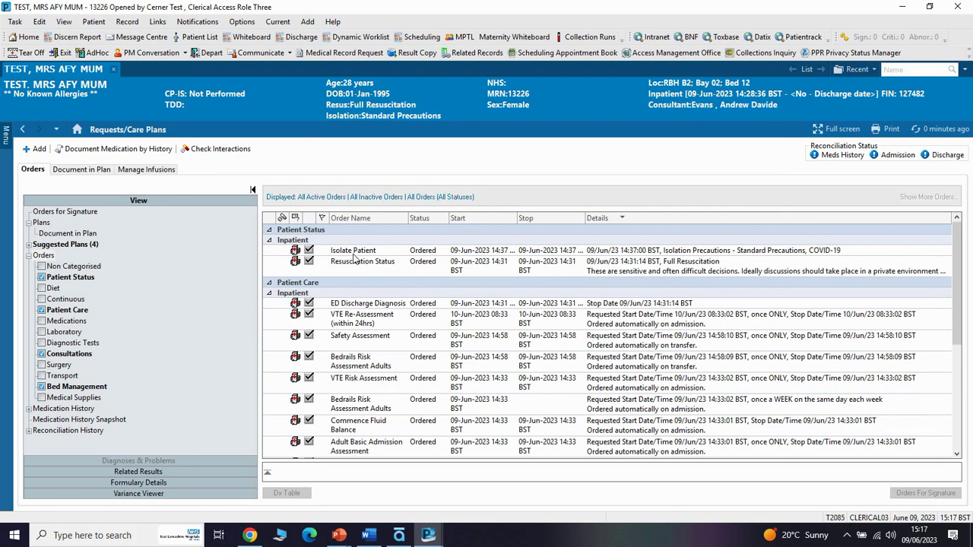
right_click(411, 251)
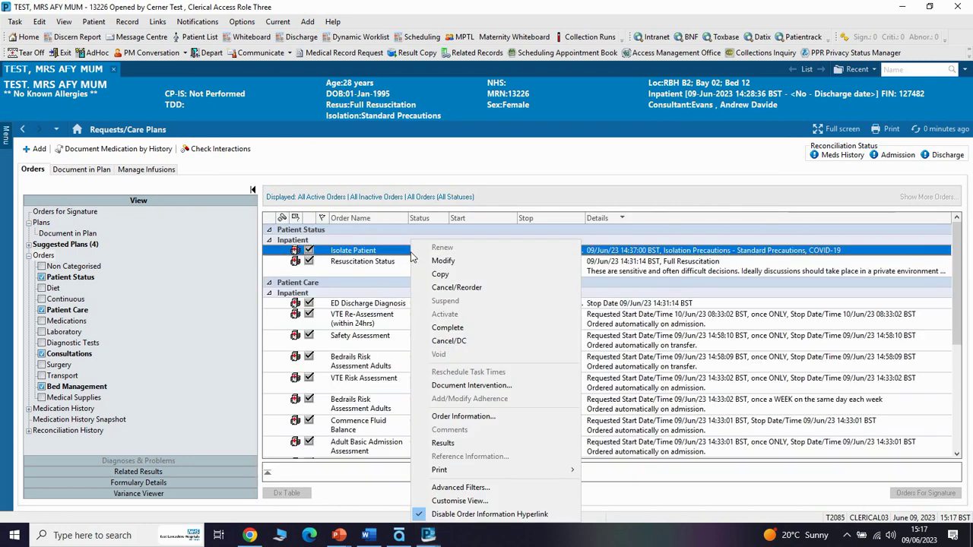
left_click(517, 418)
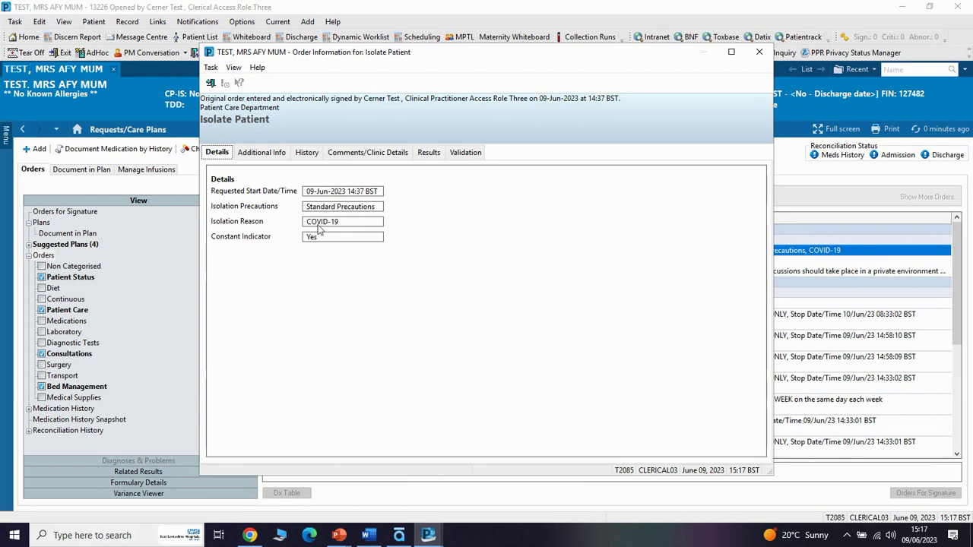
left_click(261, 153)
left_click(307, 153)
left_click(367, 153)
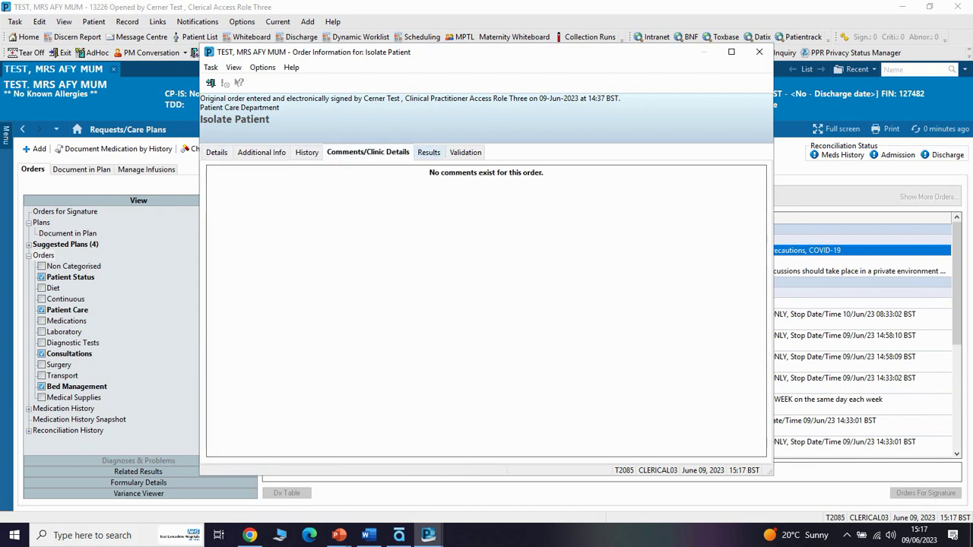
left_click(430, 156)
left_click(460, 158)
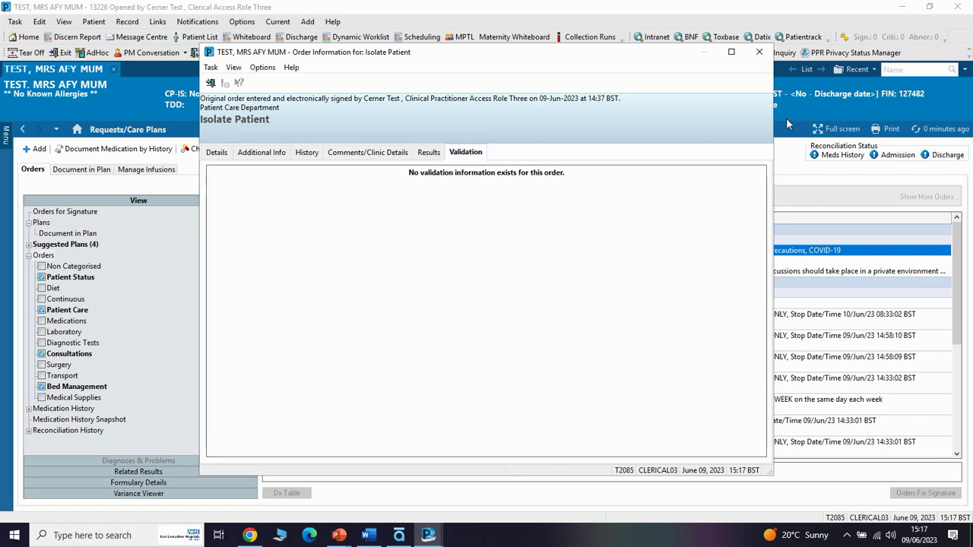
left_click(759, 52)
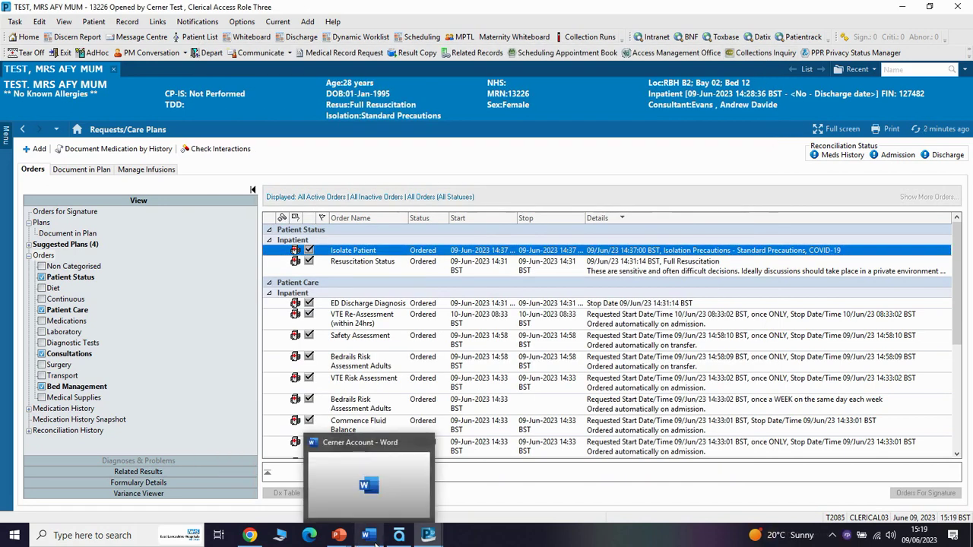
mouse_move(399, 535)
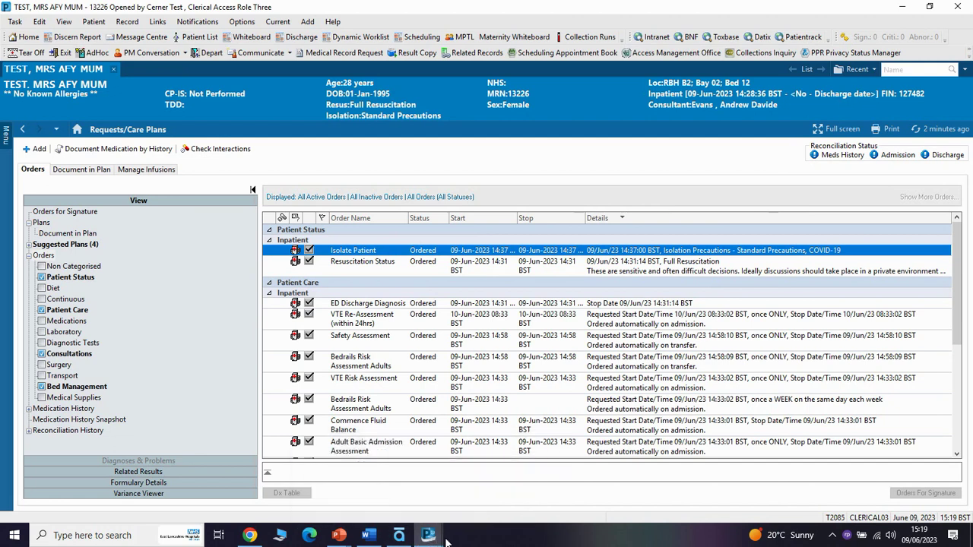
left_click(7, 145)
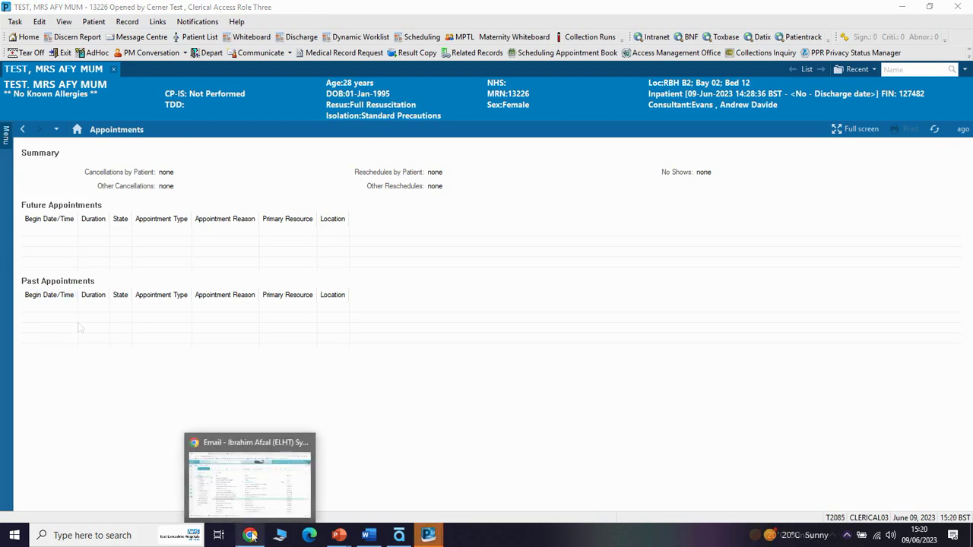
Bring up the left Menu panel to reach the patient's Appointments page
left_click(281, 538)
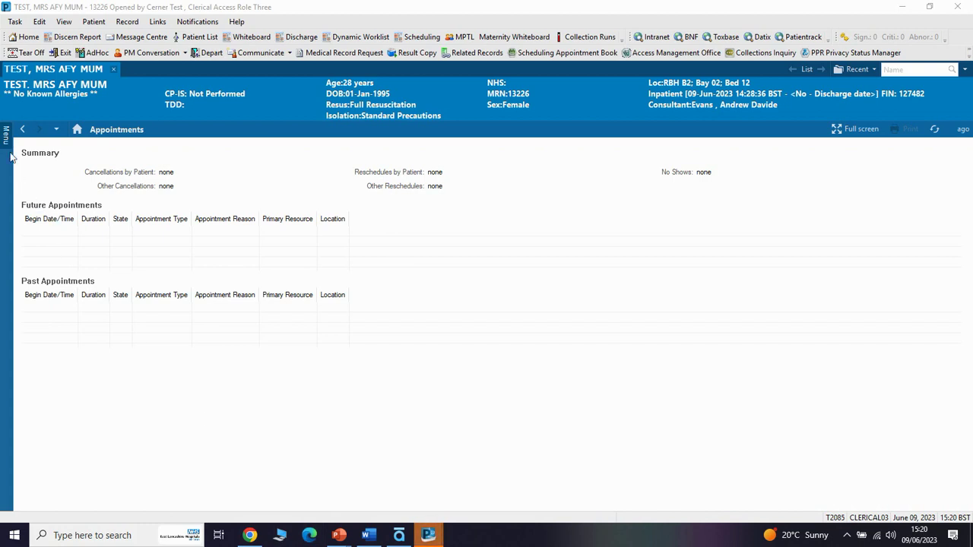
mouse_move(6, 143)
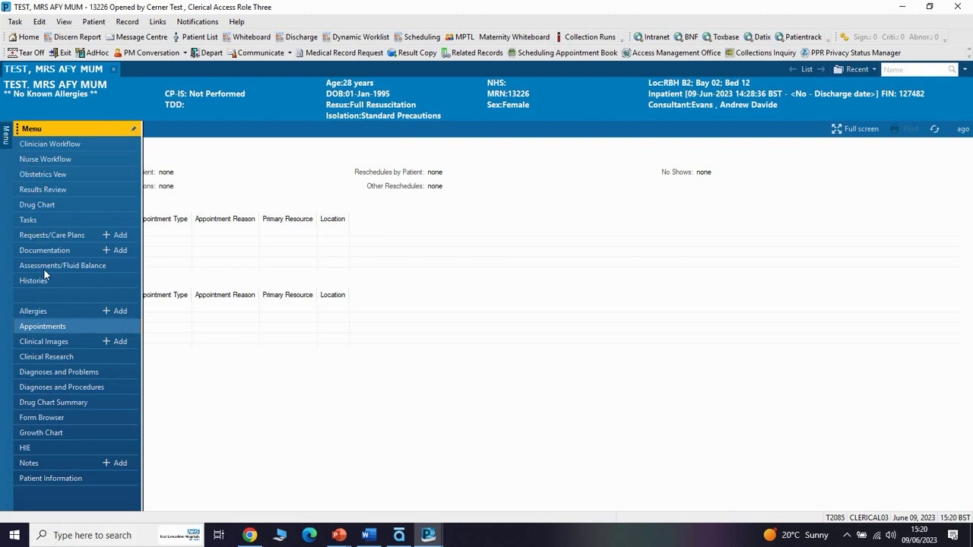
Show the patient's Patient Information page on the Patient Demographics tab
left_click(55, 478)
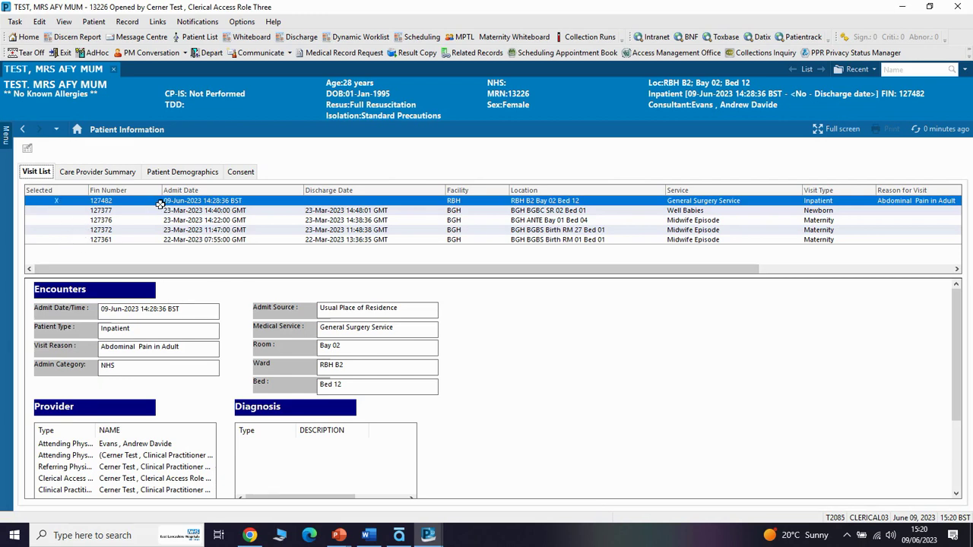
left_click(168, 172)
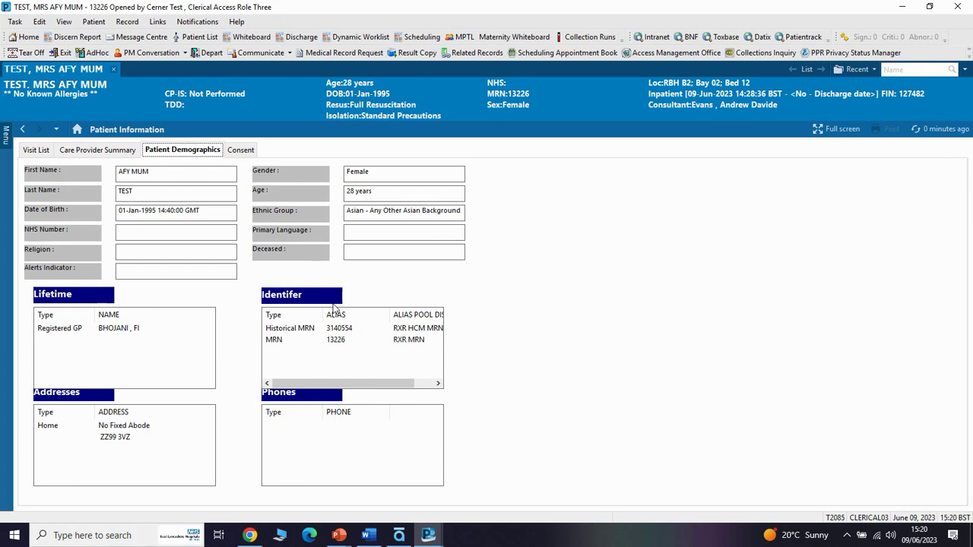
left_click(171, 541)
left_click(872, 458)
Review the patient's Results Review under the Radiology, Vital Signs and Assessments tabs
left_click(5, 149)
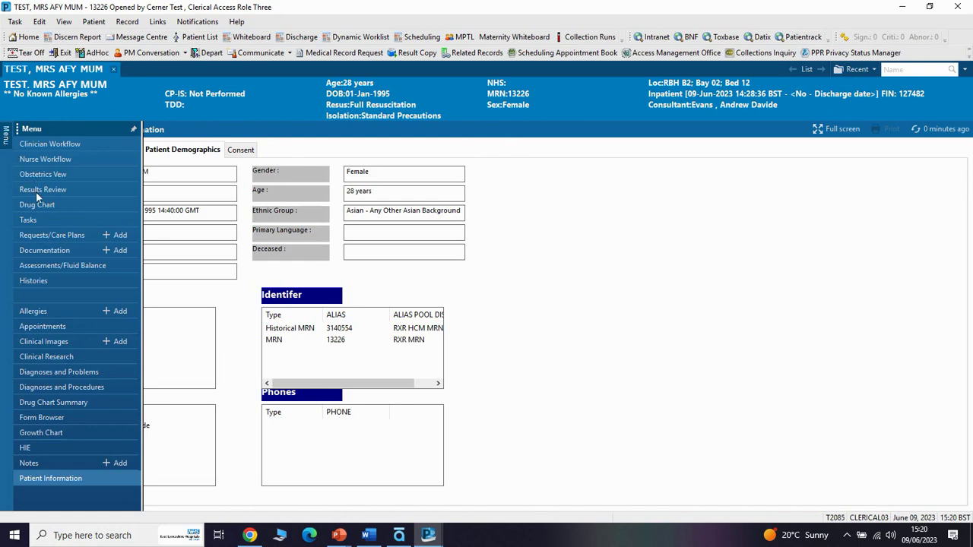
left_click(36, 190)
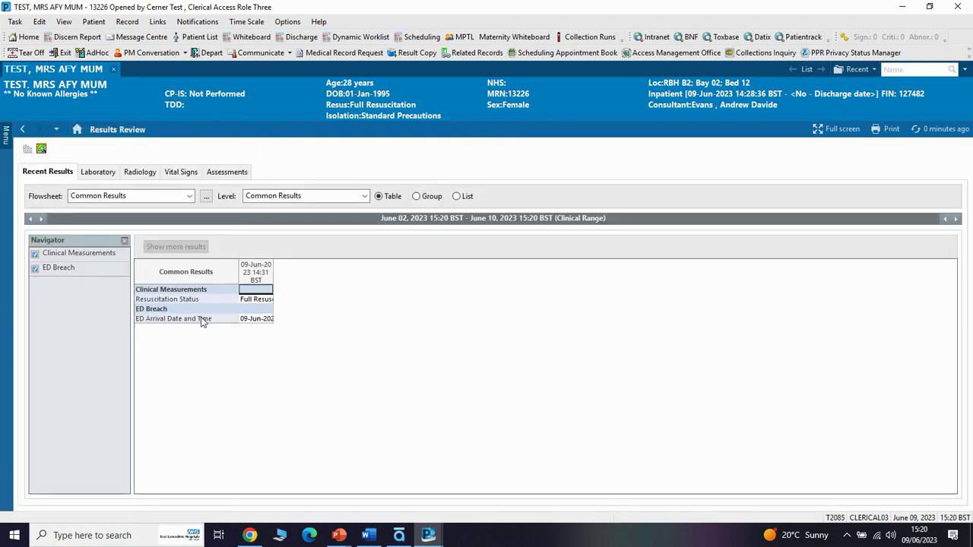
left_click(143, 178)
left_click(178, 179)
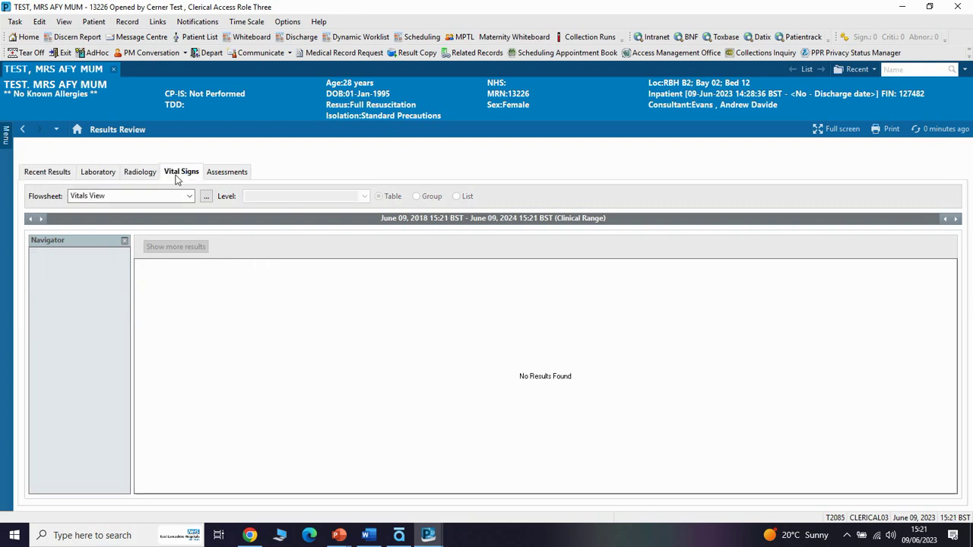
left_click(218, 176)
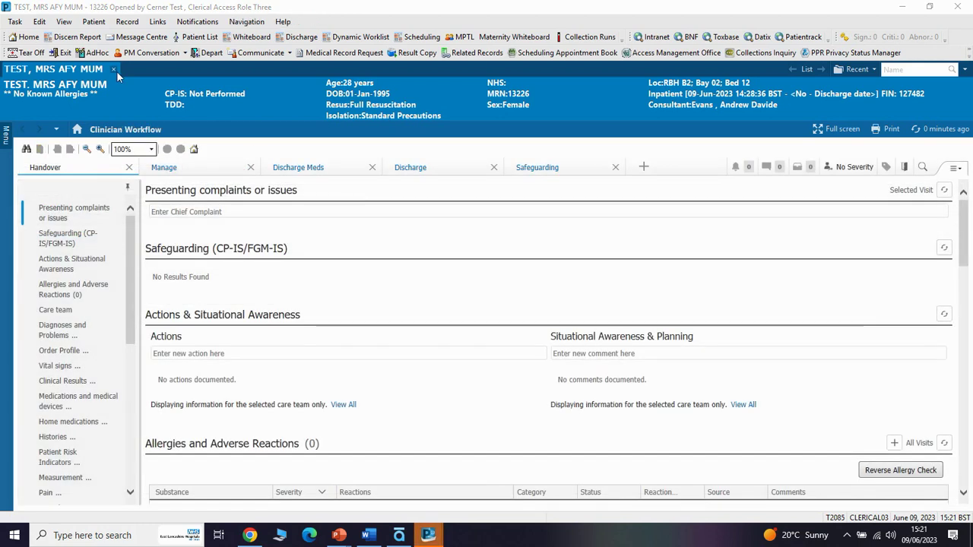
Close the open patient chart to return to the Home organiser view
left_click(114, 70)
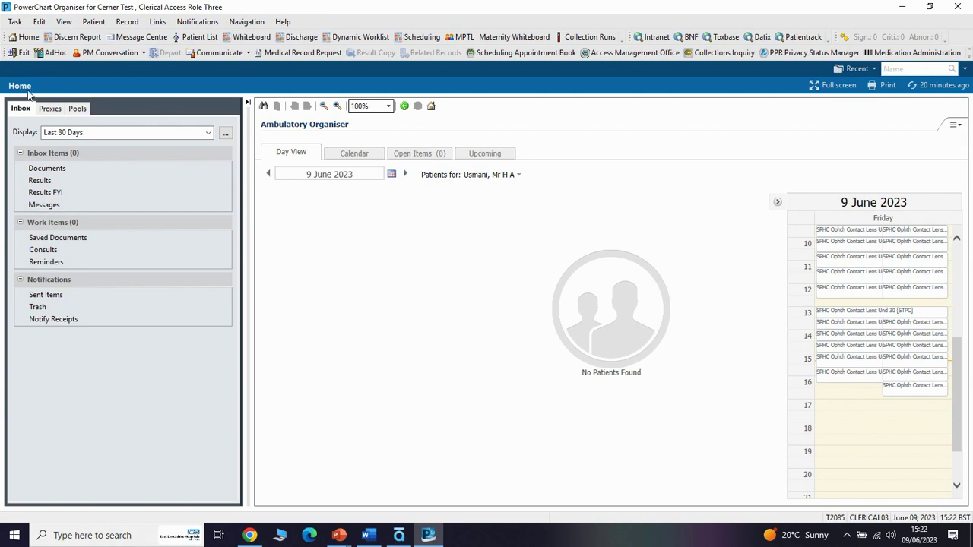
left_click(27, 38)
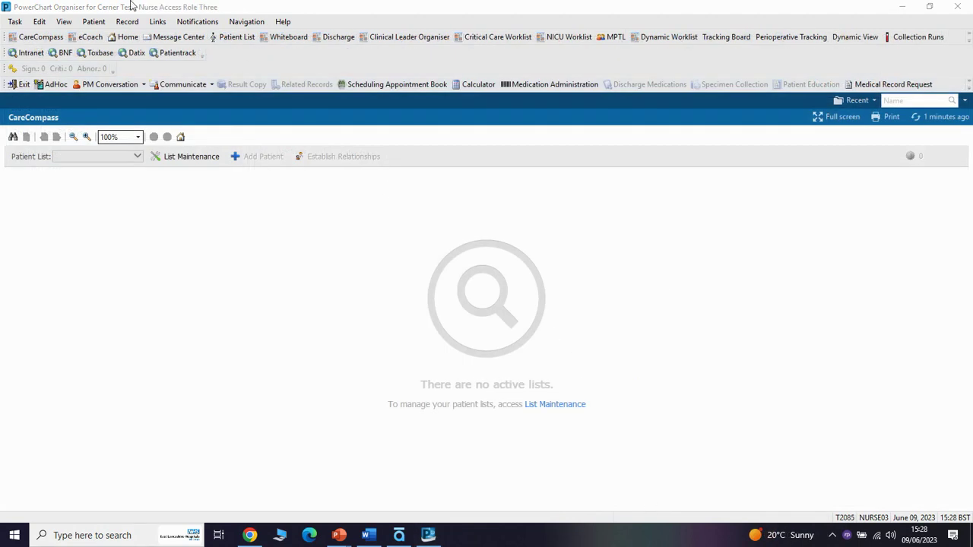
Open the Whiteboard's List Maintenance in the Modify Patient Lists dialog
left_click(94, 21)
left_click(93, 21)
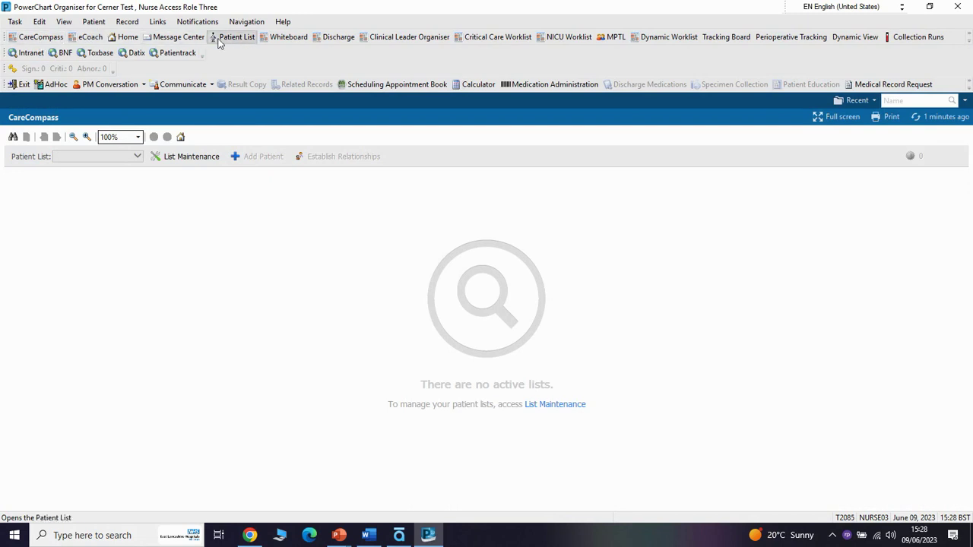
left_click(289, 37)
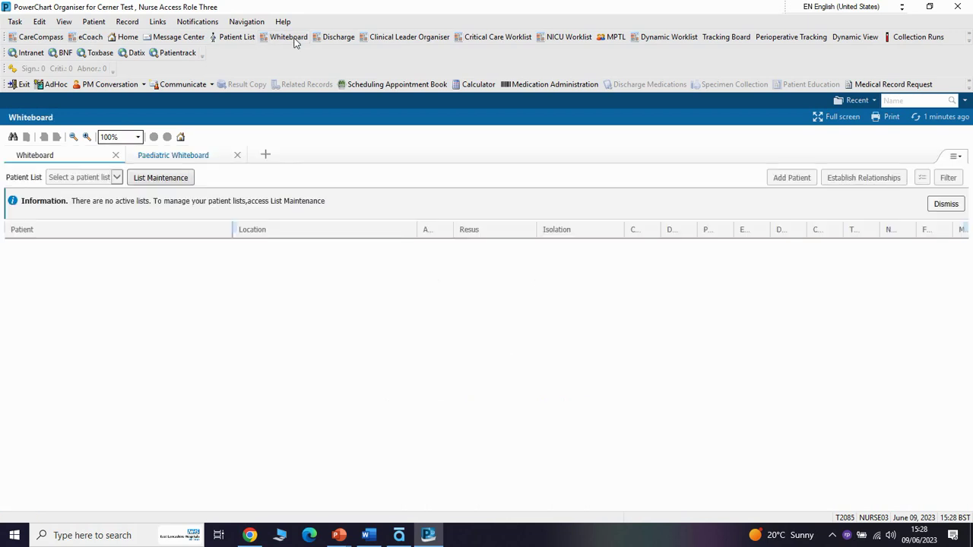
left_click(152, 181)
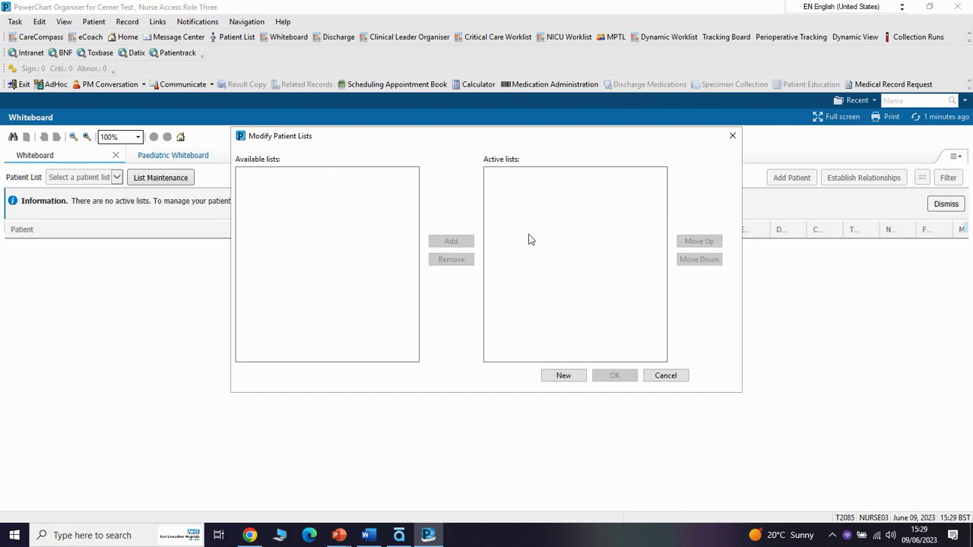
Start a new Location patient list for Royal Blackburn Teaching Hospital > RBH Level 2 > RBH Ward B2
left_click(560, 377)
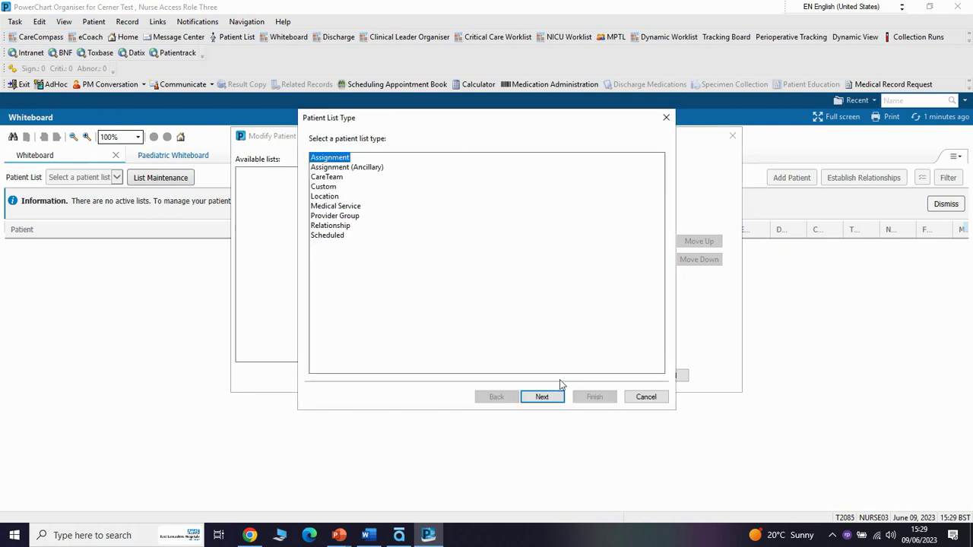
left_click(333, 197)
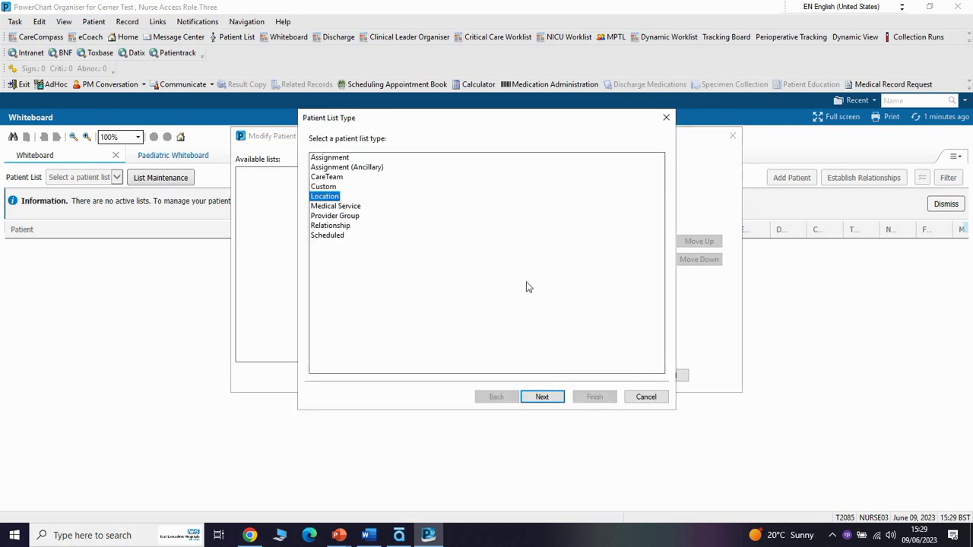
left_click(542, 398)
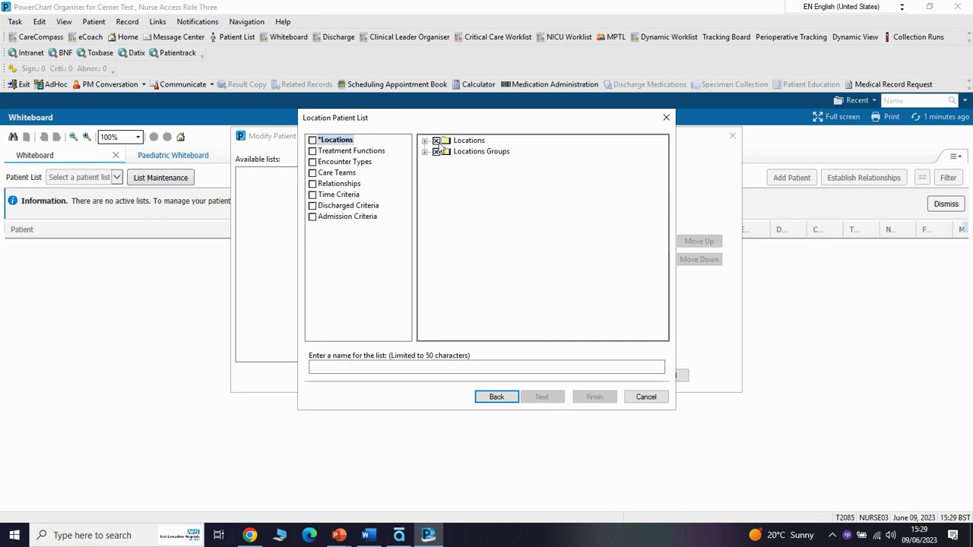
left_click(424, 140)
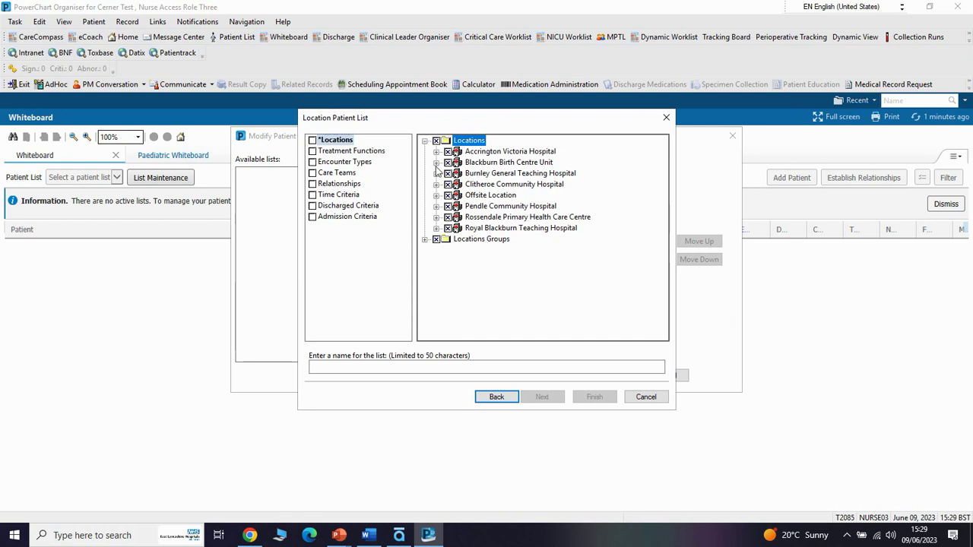
left_click(436, 229)
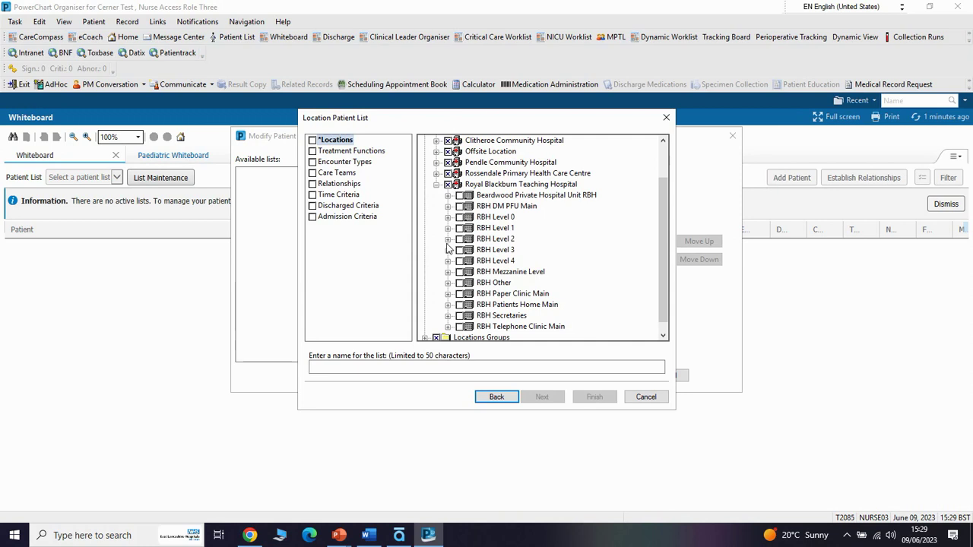
left_click(447, 239)
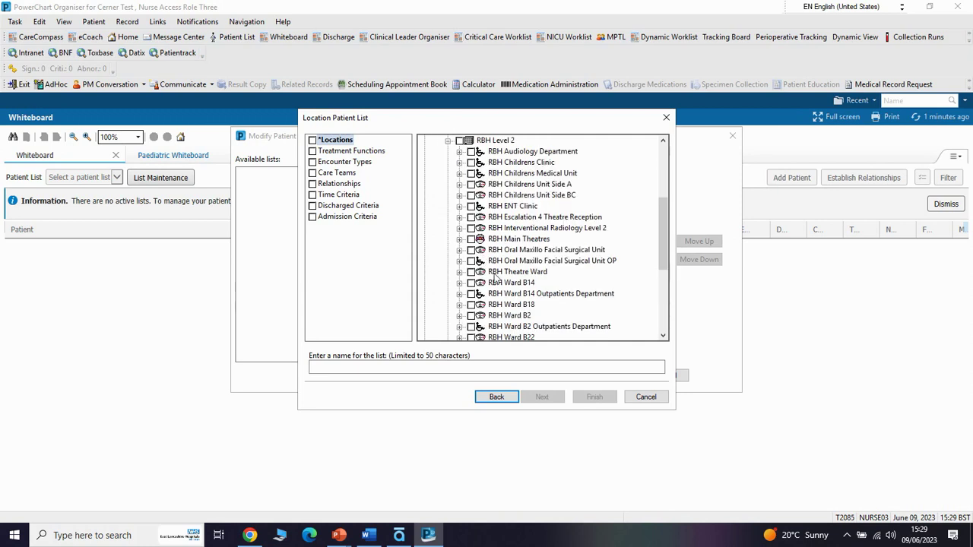
left_click(472, 317)
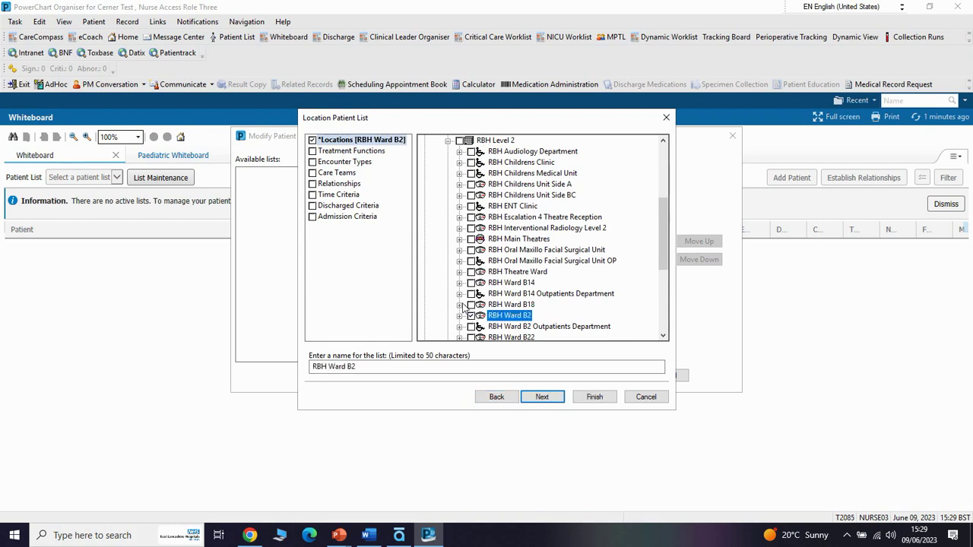
Restrict the list to patients not yet discharged and finish creating it
left_click(348, 207)
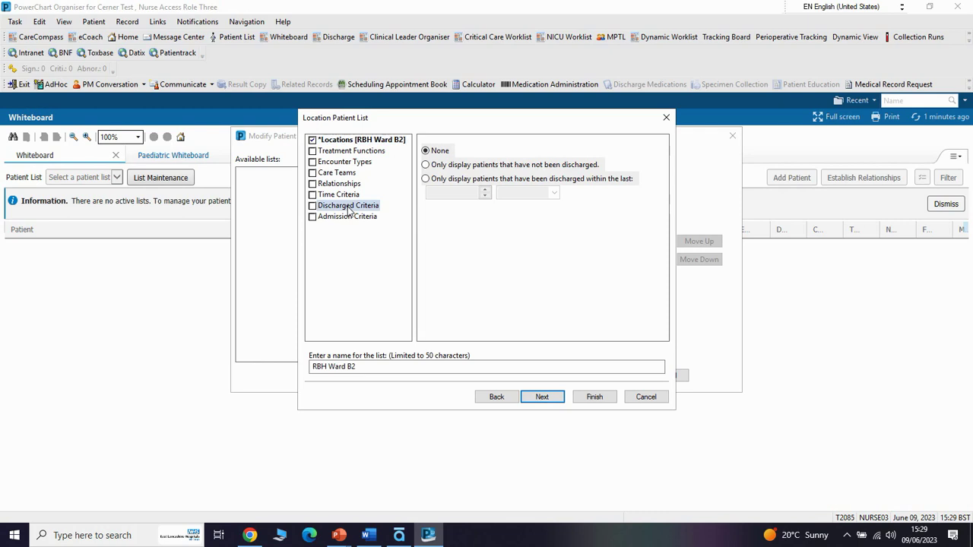
left_click(426, 165)
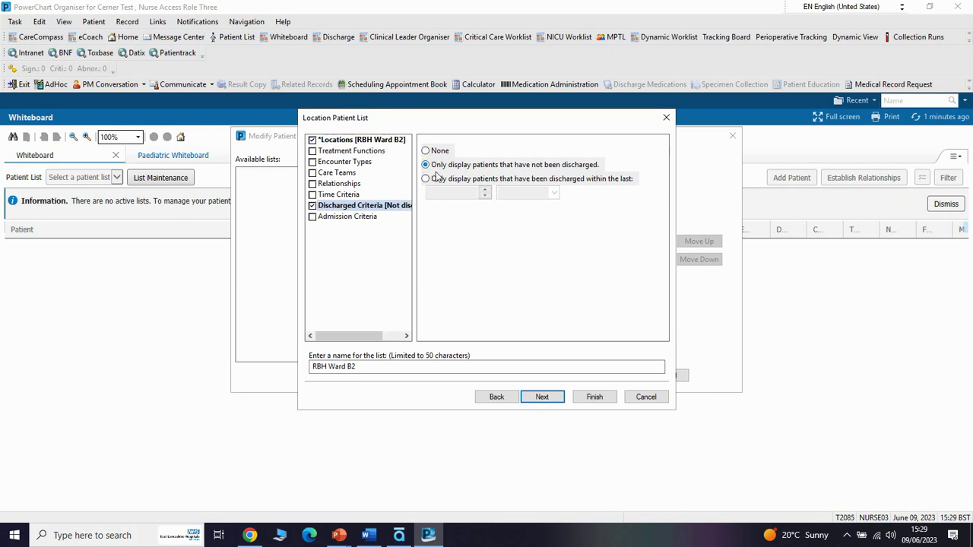
left_click(550, 403)
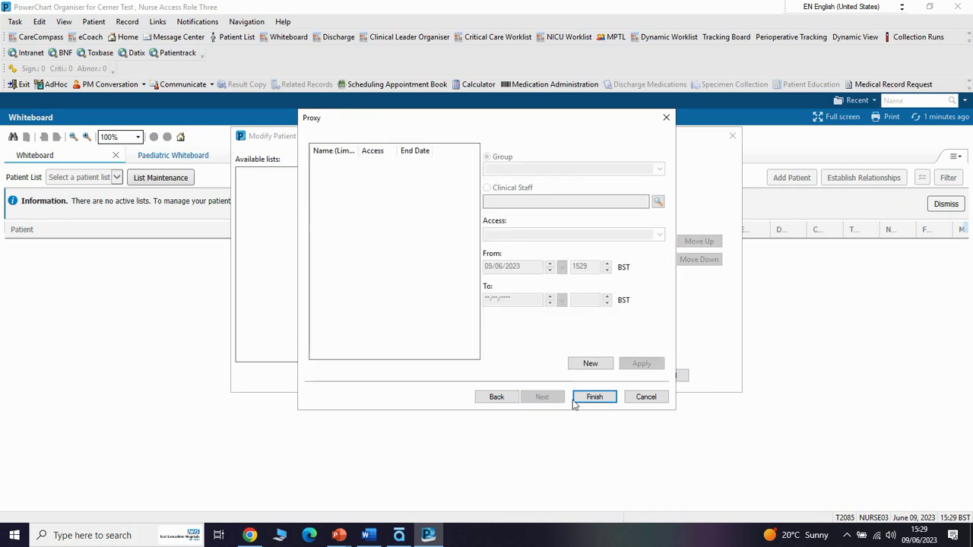
left_click(593, 397)
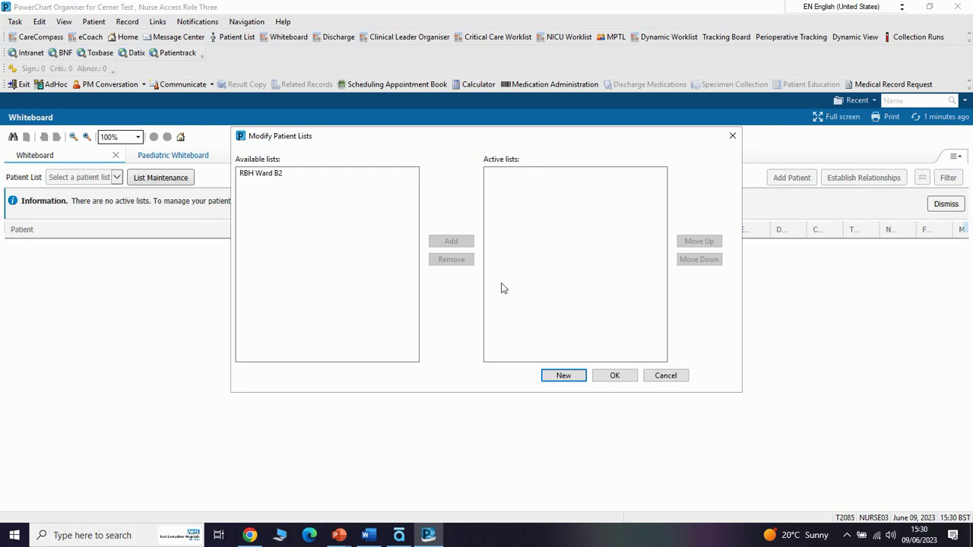
Add RBH Ward B2 to the active lists and pick it from the Whiteboard's Patient List dropdown
left_click(272, 174)
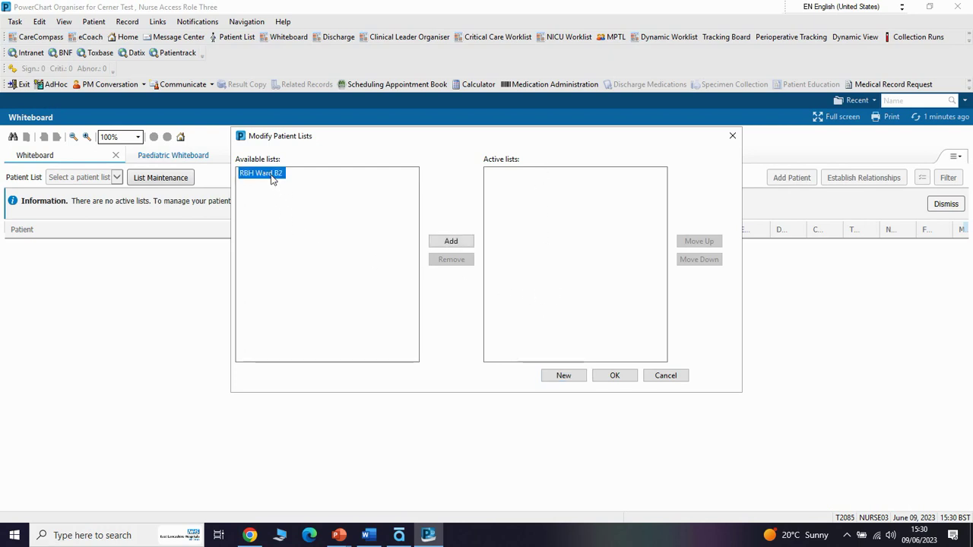
left_click(451, 242)
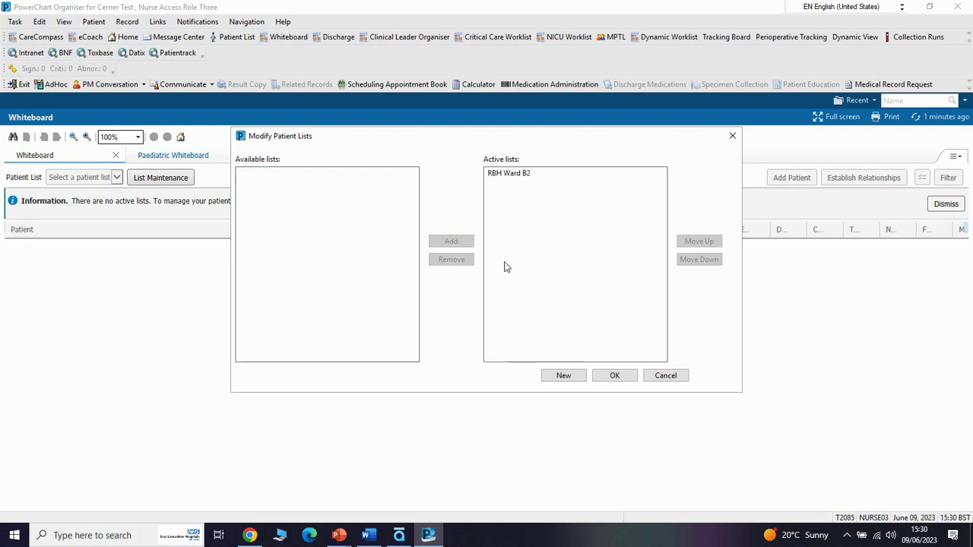
left_click(614, 377)
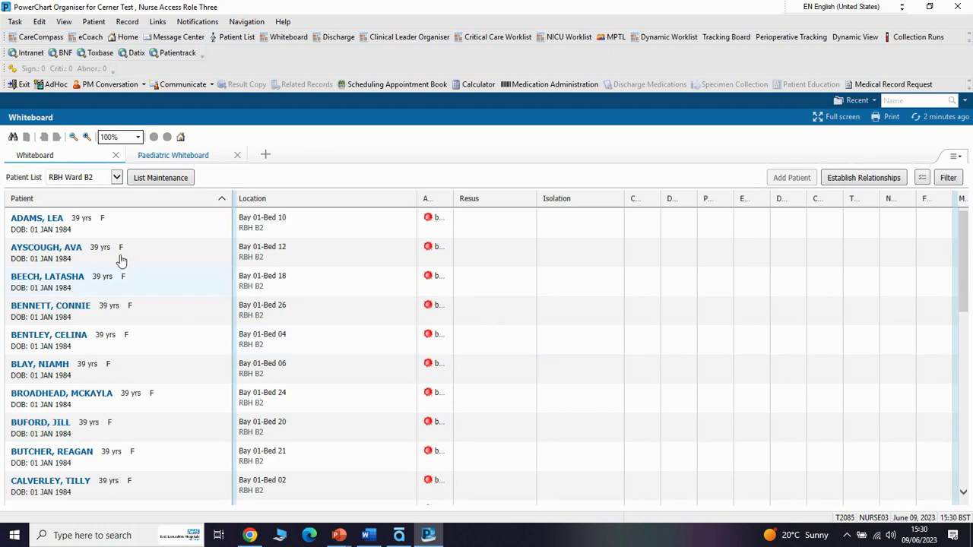
left_click(116, 183)
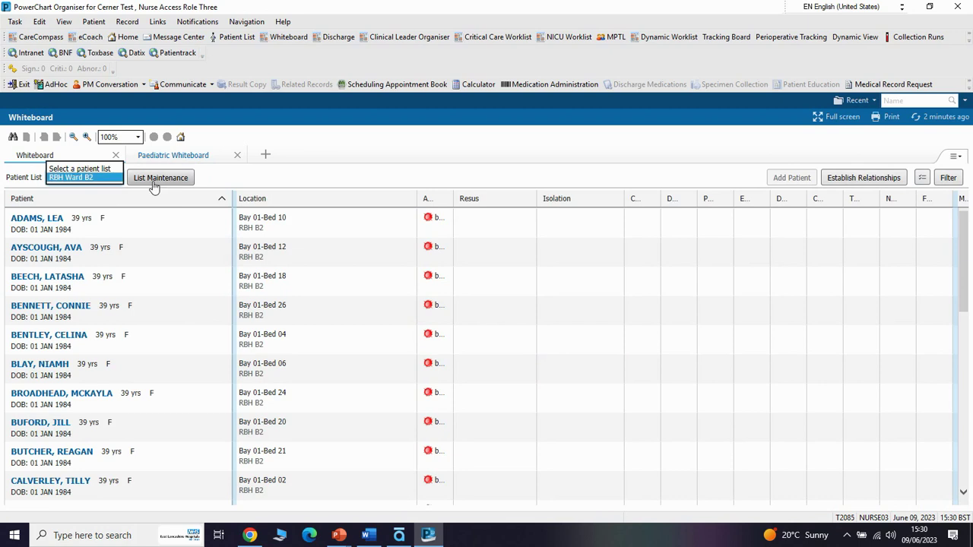
left_click(152, 184)
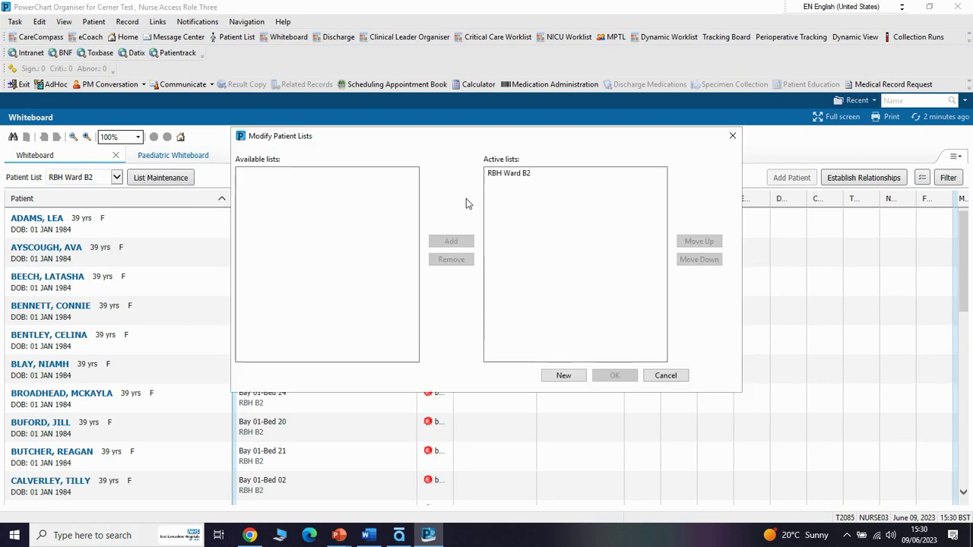
left_click(503, 175)
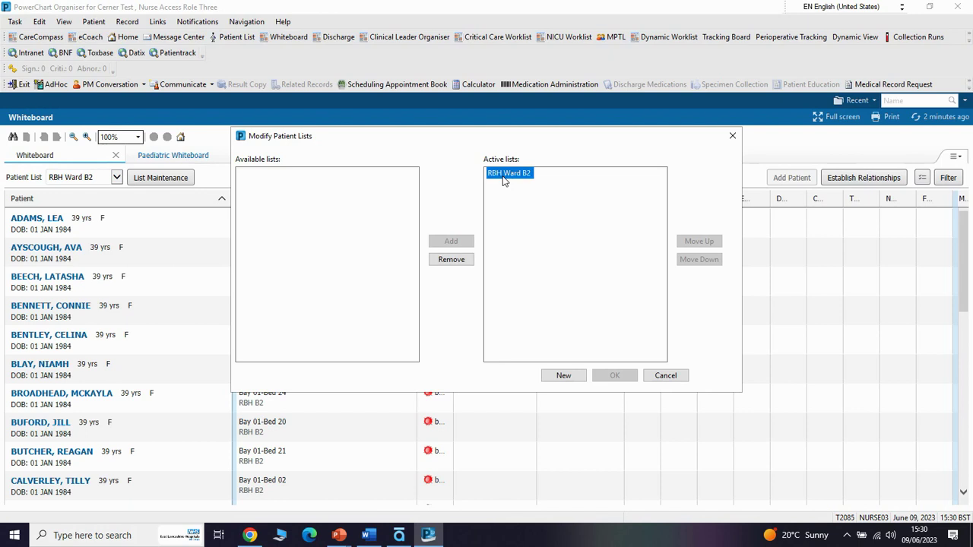
left_click(458, 263)
left_click(277, 176)
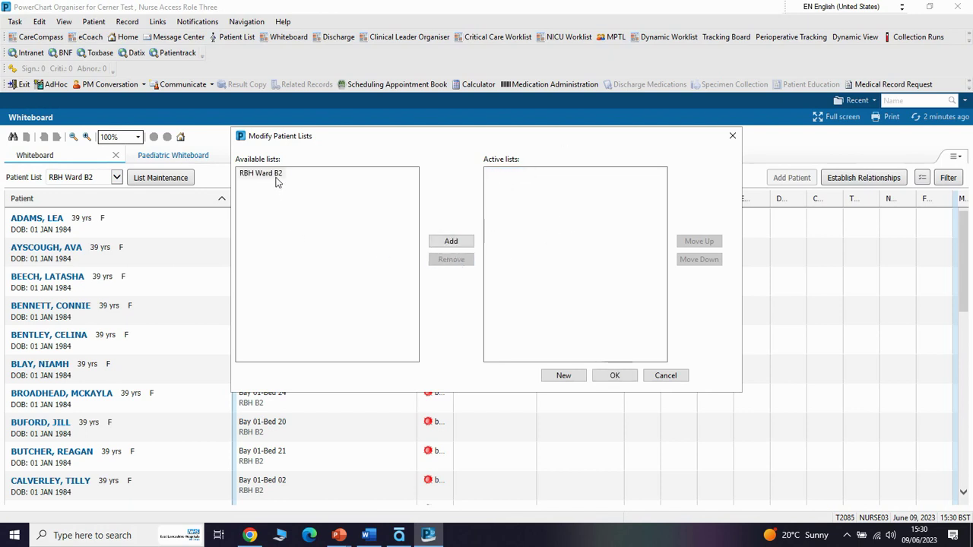
right_click(276, 177)
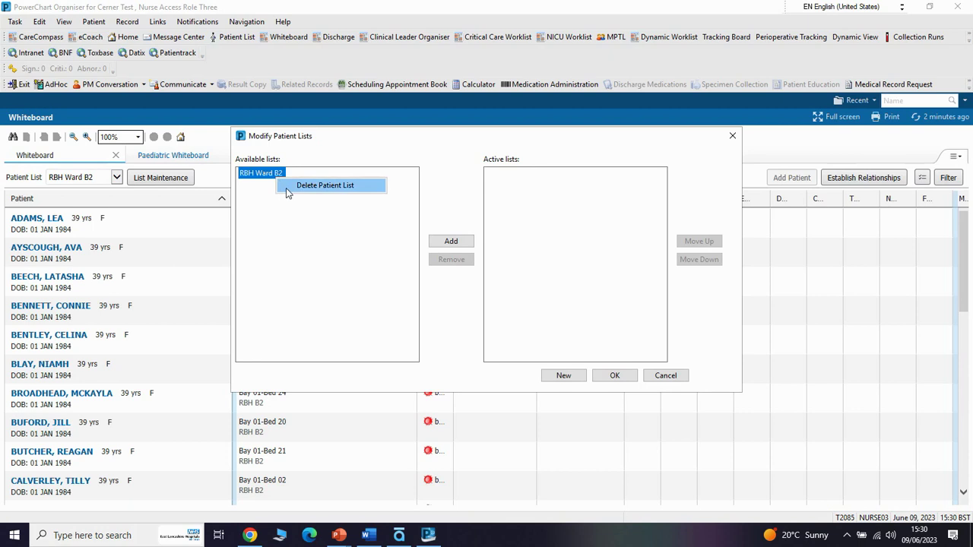
left_click(275, 198)
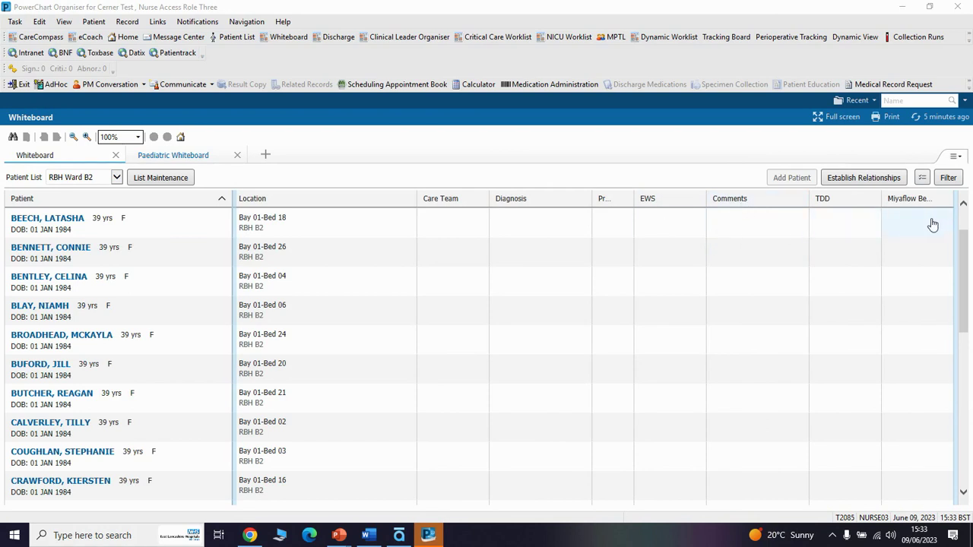
Tick Sepsis in the Whiteboard's Layout Configuration and apply the new column layout
left_click(956, 157)
left_click(900, 180)
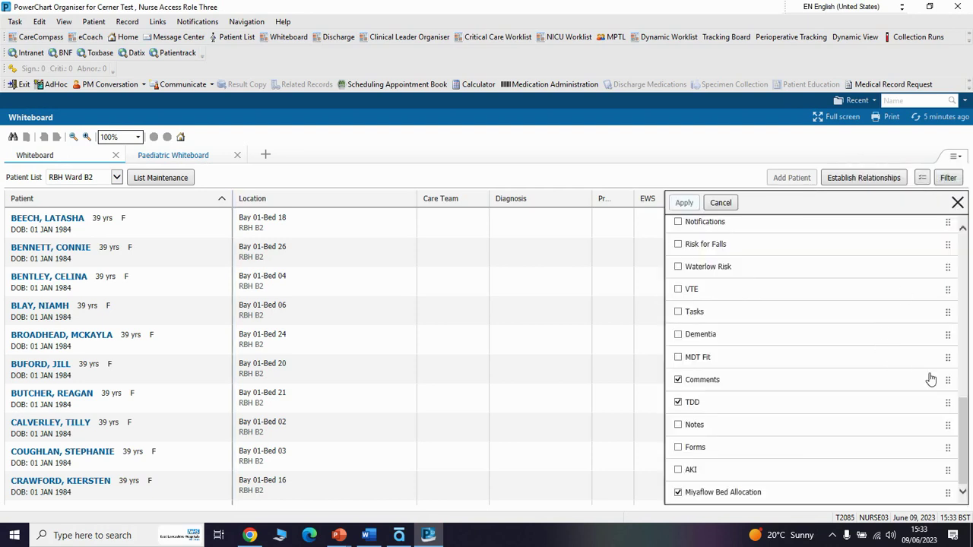
scroll(968, 417, "up", 2)
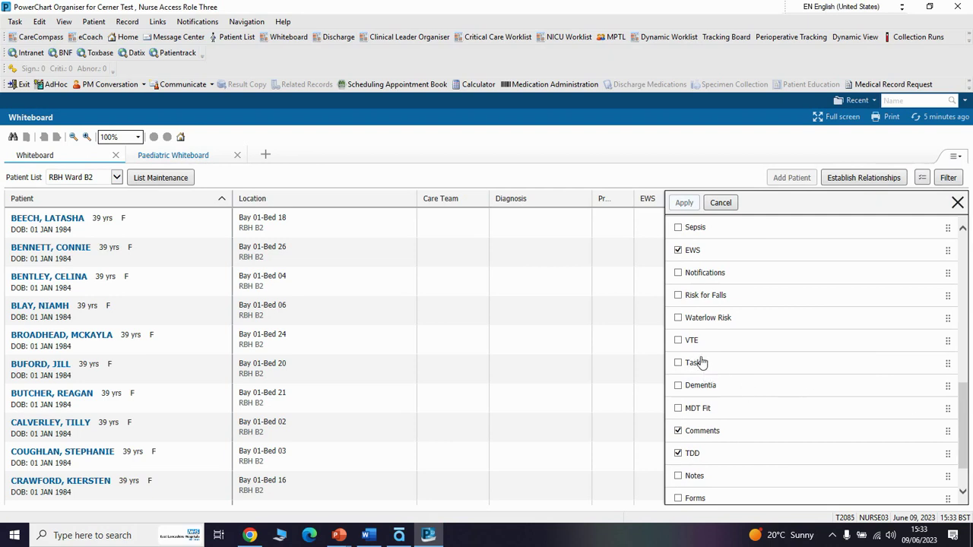
left_click(679, 226)
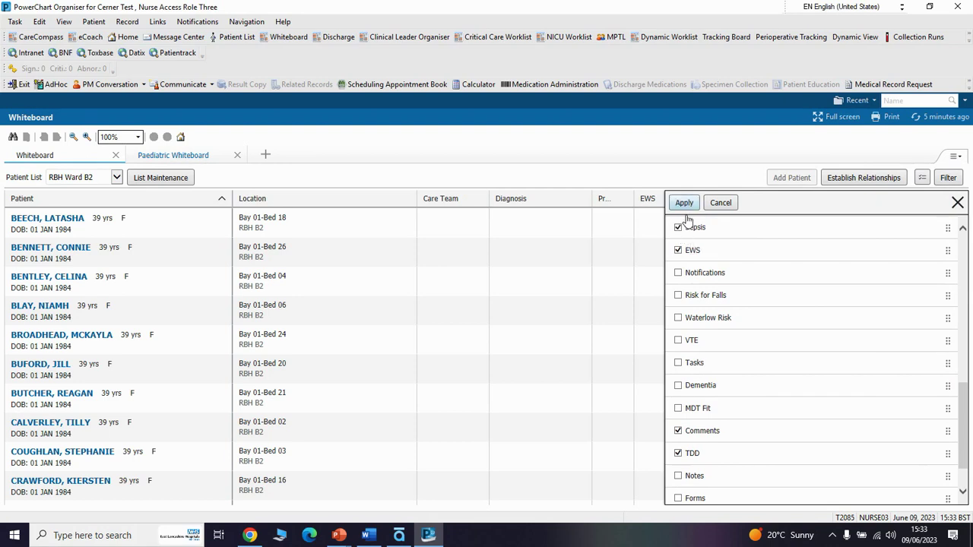
left_click(683, 203)
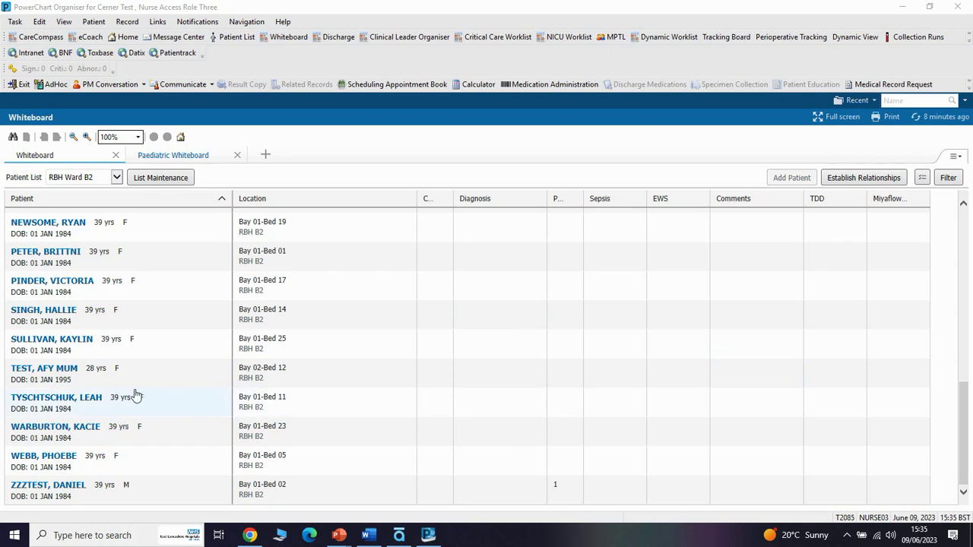
Open the Bay 02-Bed 12 patient's chart past the Accessible Info Alert, then close it and exit PowerChart
left_click(57, 372)
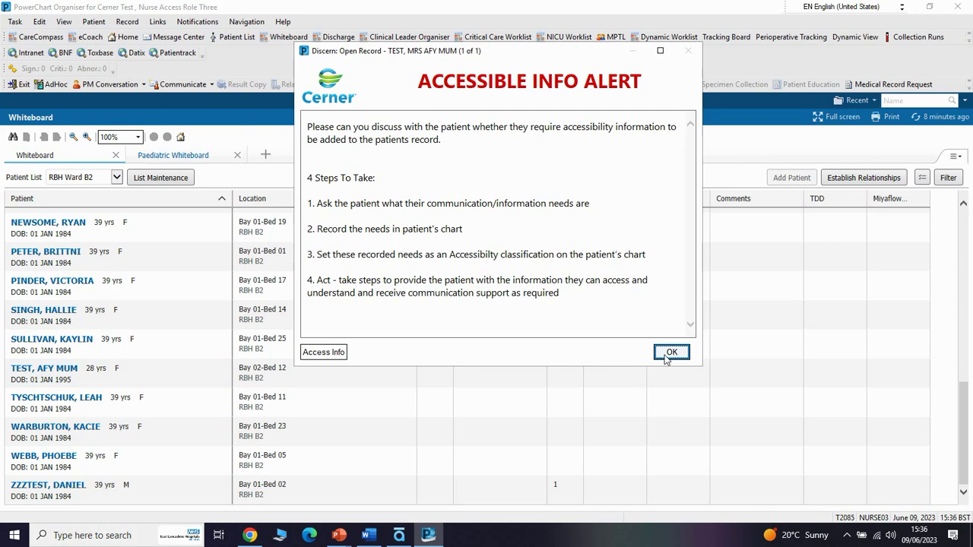
left_click(670, 354)
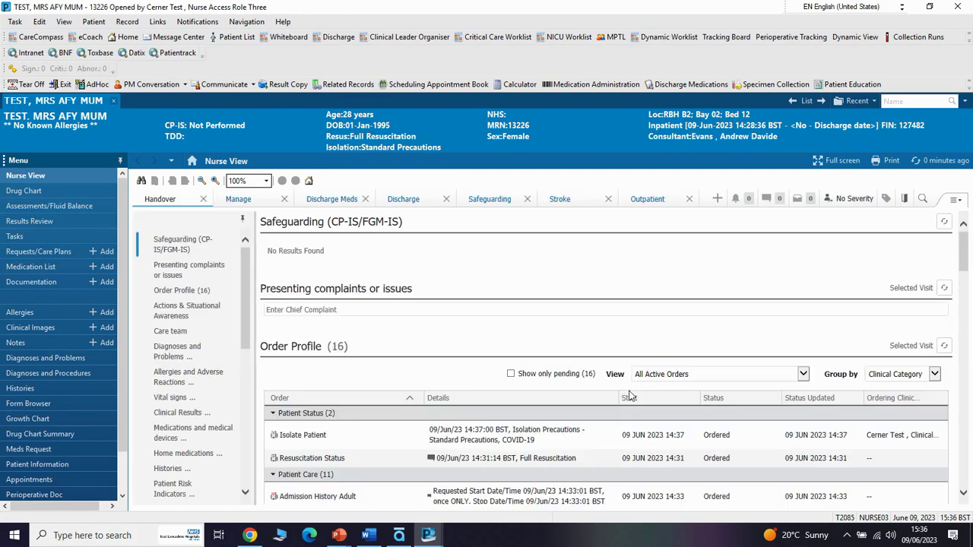
left_click(113, 101)
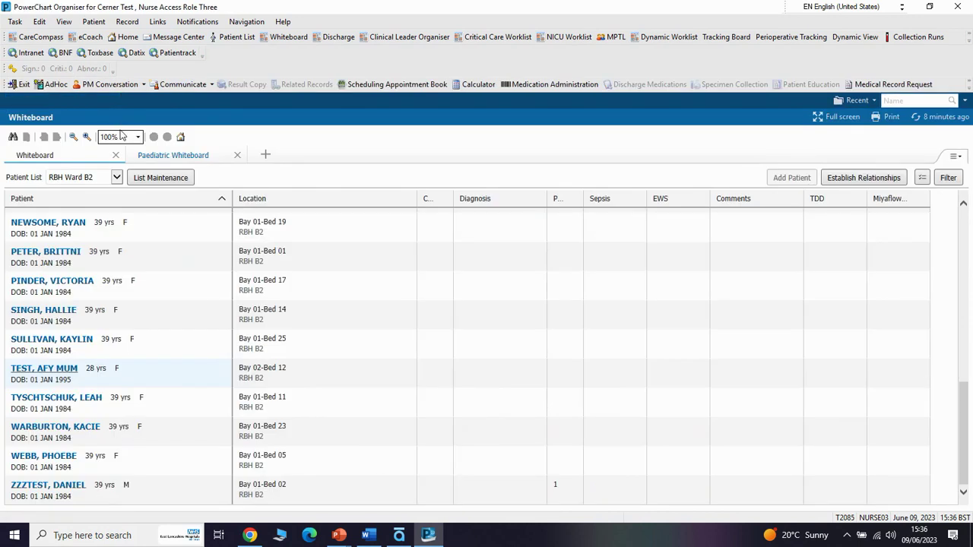
left_click(24, 85)
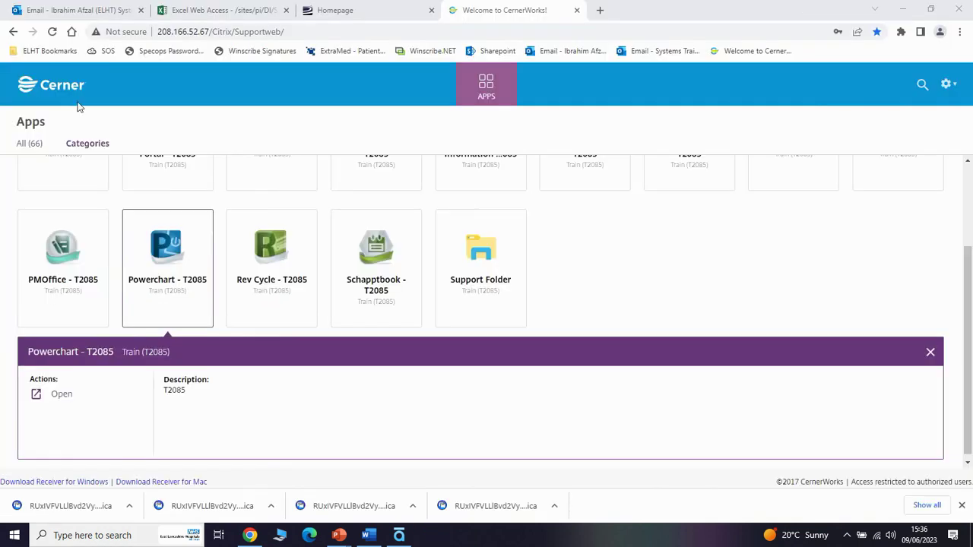